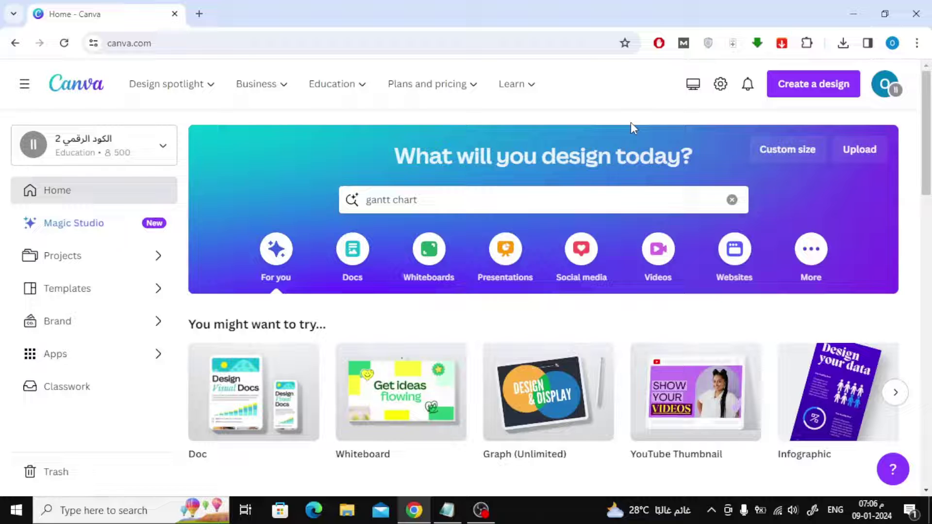
Start a custom-size design with width 1024 and height 768 px, copied from the notes
left_click(819, 103)
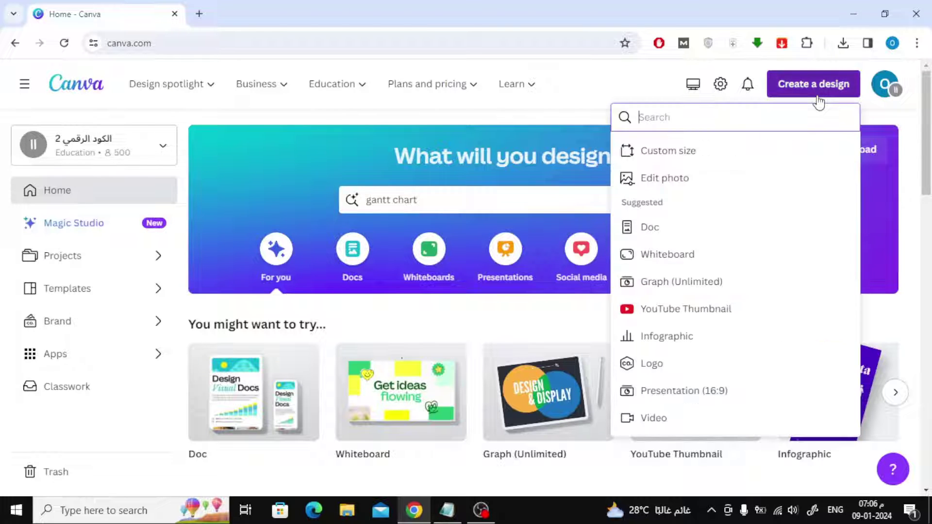
left_click(760, 152)
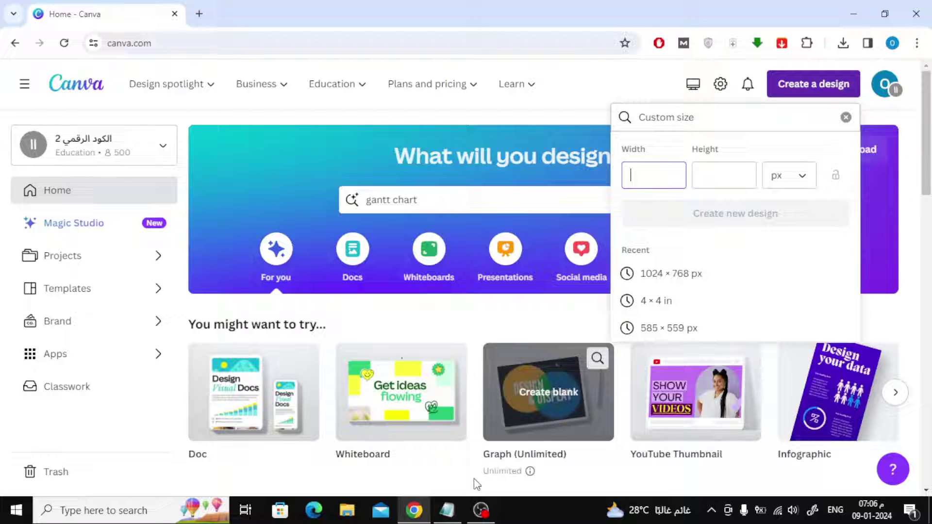
left_click(447, 510)
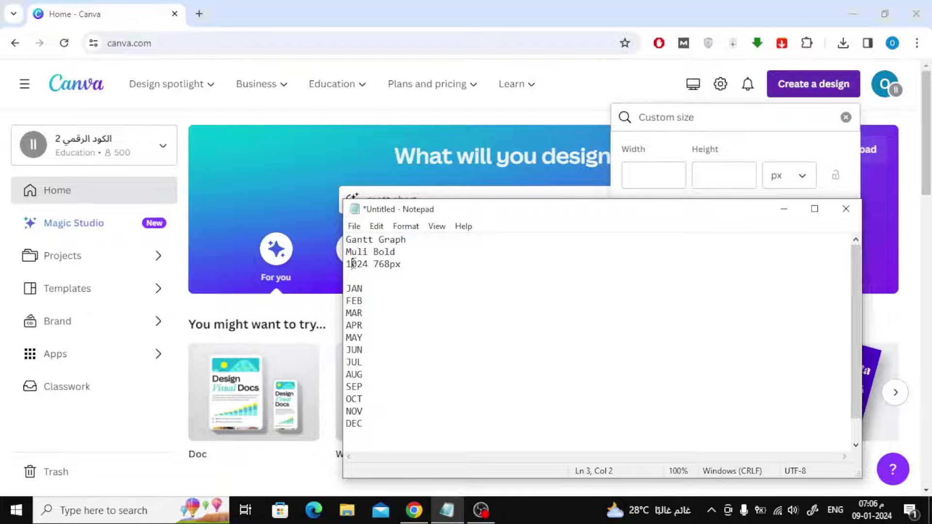
left_click(662, 175)
type("1024")
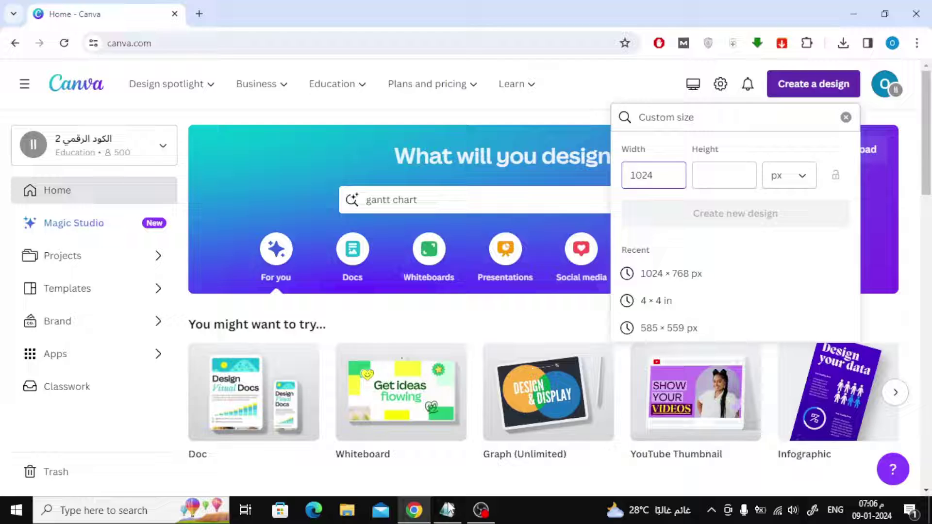
left_click(447, 509)
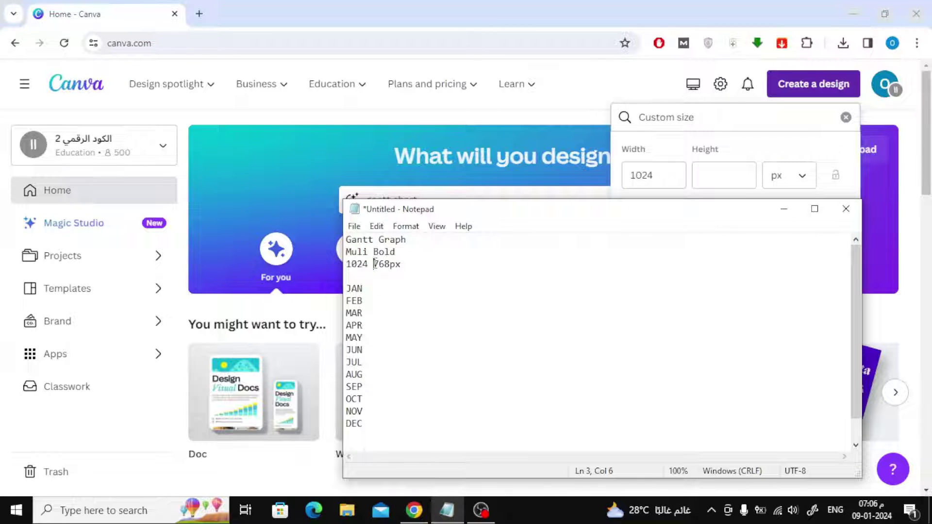
left_click(698, 175)
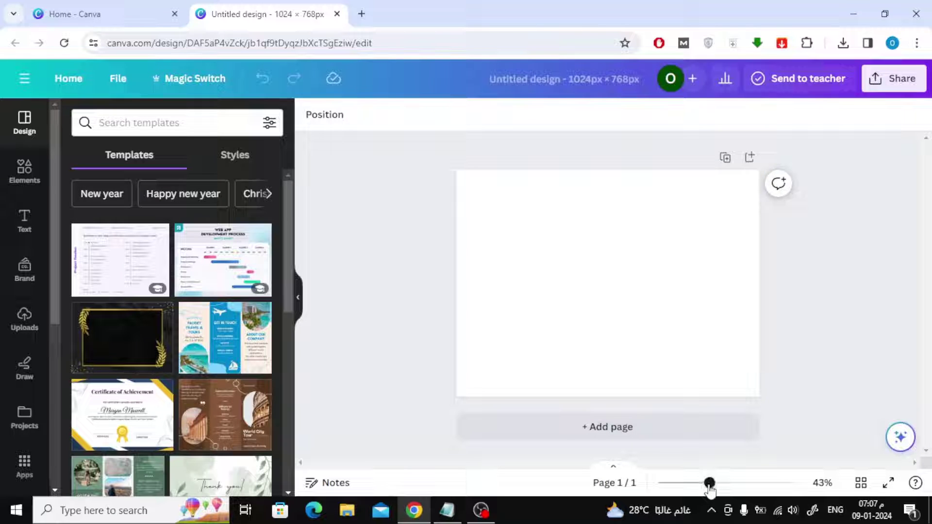
Zoom the blank page to about 56% and bring the Gantt notes forward
left_click_drag(709, 488, 719, 488)
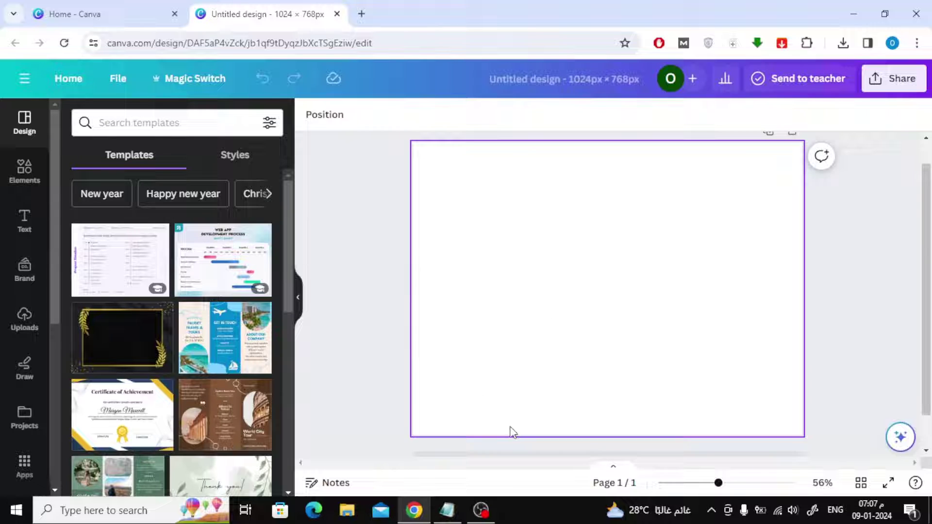
left_click(447, 509)
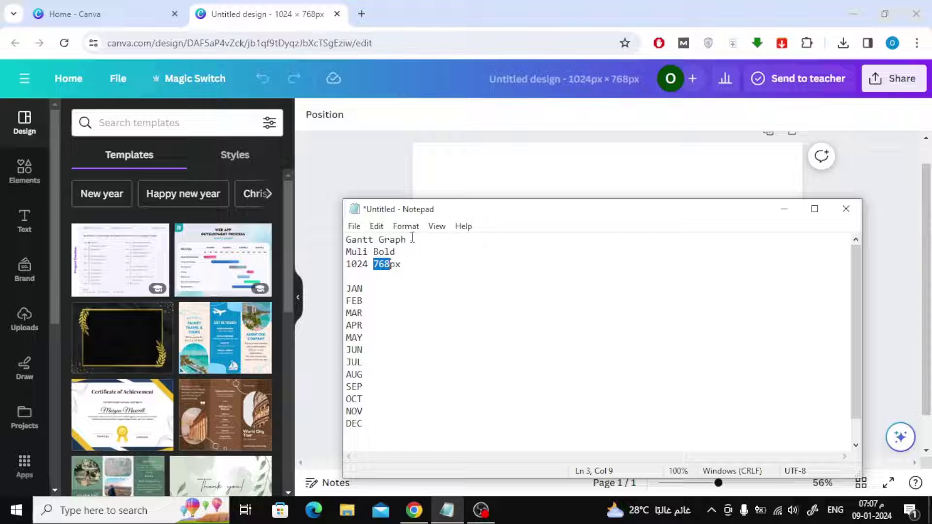
Paste 'Gantt Graph' from the notes, move it top-left and set its size to 24
left_click_drag(412, 240, 357, 239)
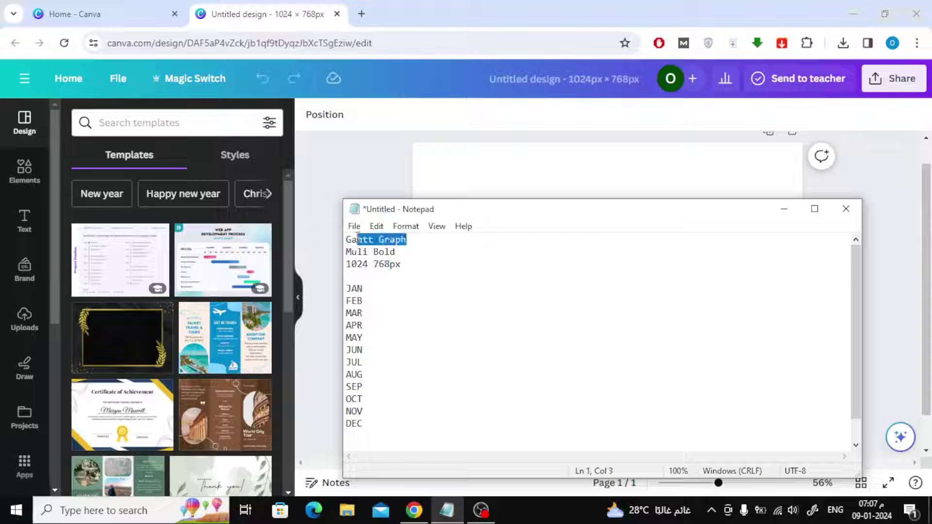
left_click(773, 214)
type("Gantt Graph")
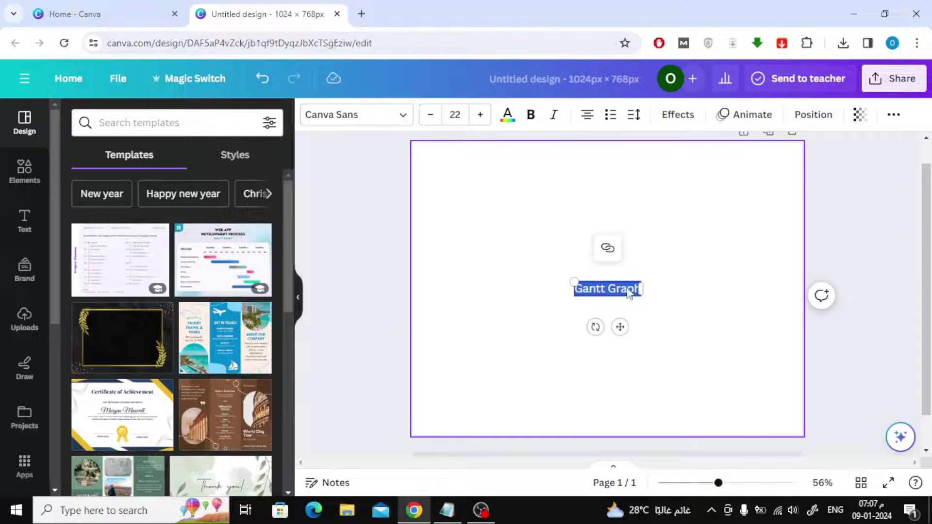
left_click_drag(620, 328, 482, 203)
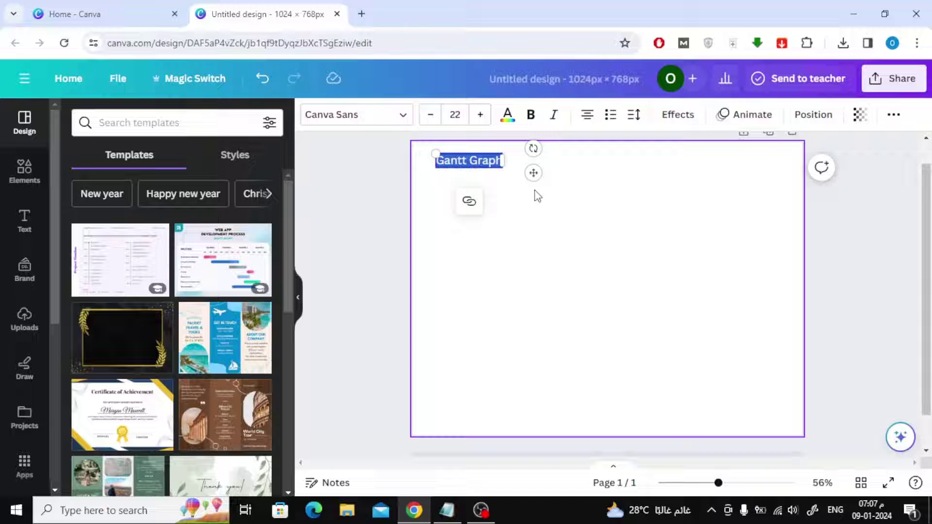
left_click(479, 114)
left_click(479, 114)
left_click(723, 483)
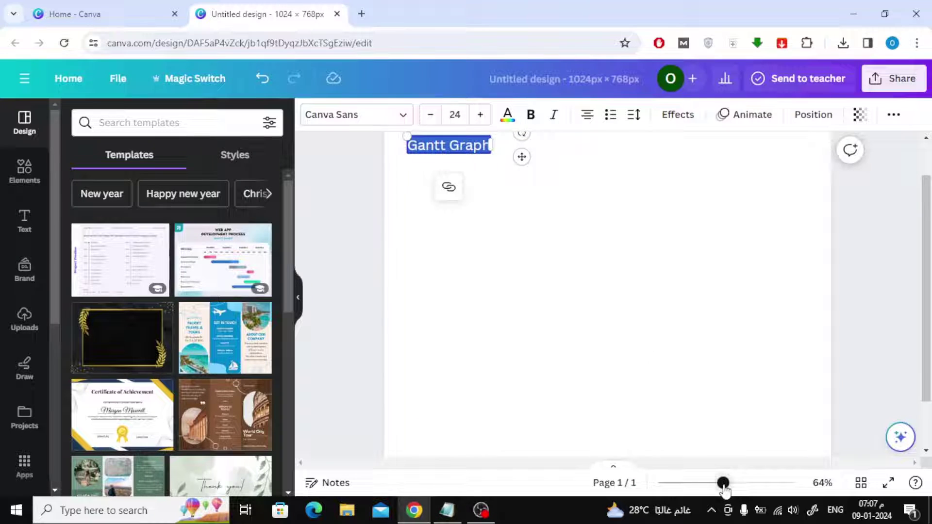
left_click_drag(723, 485, 729, 484)
Change the title's font to Muli Bold
left_click(531, 210)
left_click(417, 194)
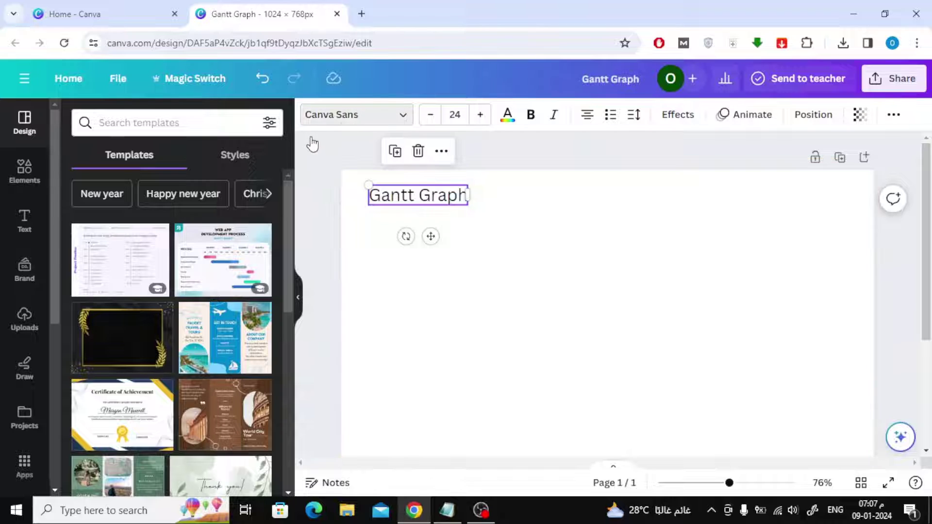
left_click(334, 115)
left_click(446, 509)
left_click_drag(345, 252, 396, 252)
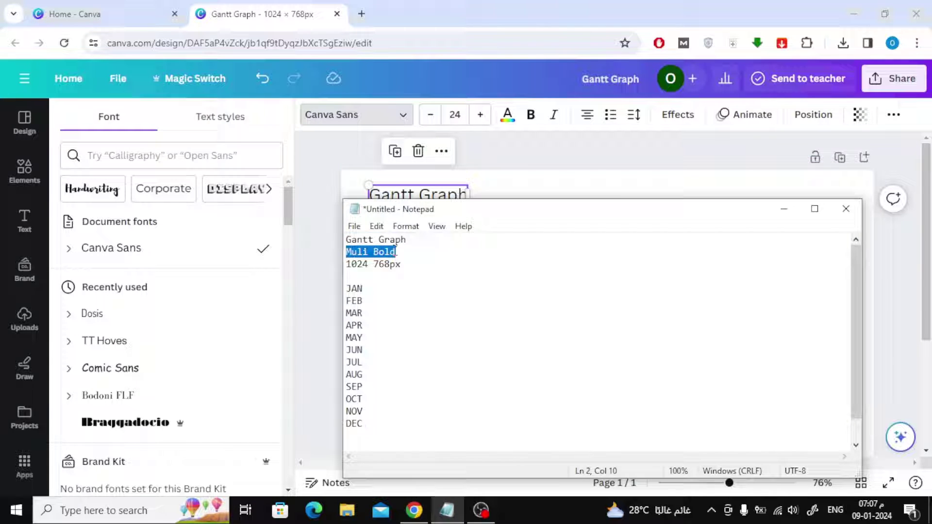
key("ctrl+c")
left_click(187, 154)
key("ctrl+v")
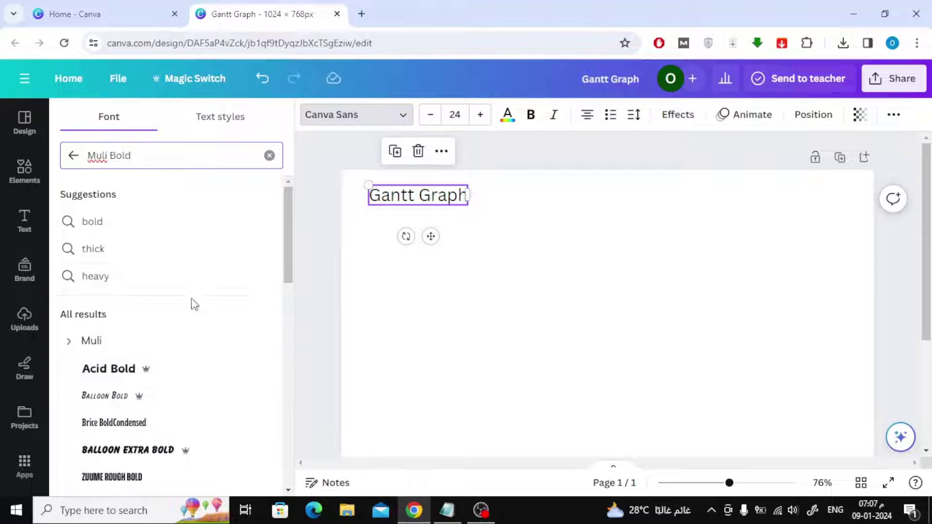
scroll(191, 304, "down", 2)
scroll(191, 303, "down", 5)
scroll(187, 291, "up", 7)
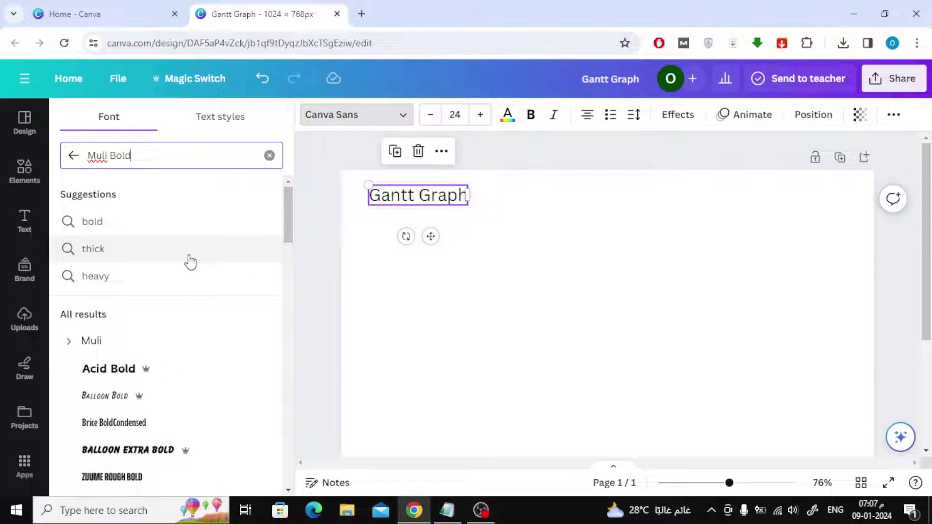
key("BackSpace")
key("BackSpace")
key("BackSpace")
key("BackSpace")
key("BackSpace")
left_click(163, 219)
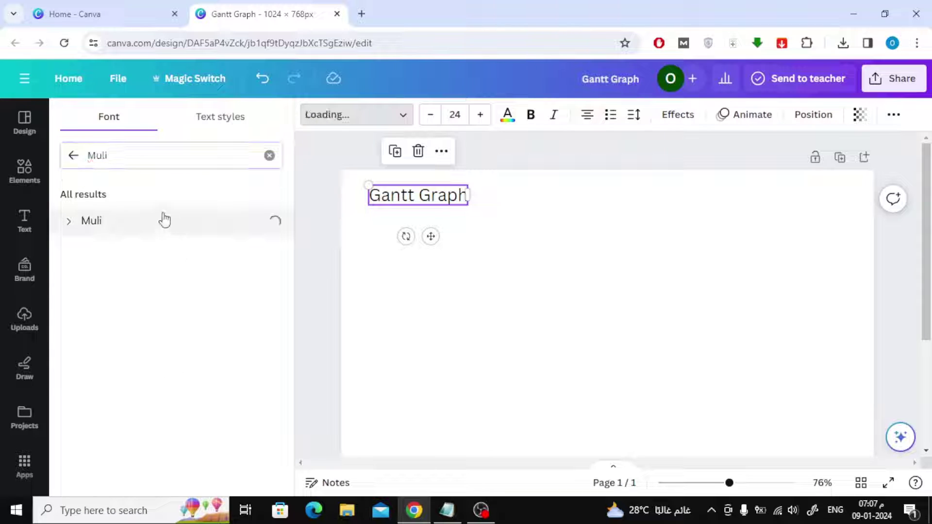
left_click(68, 221)
left_click(132, 359)
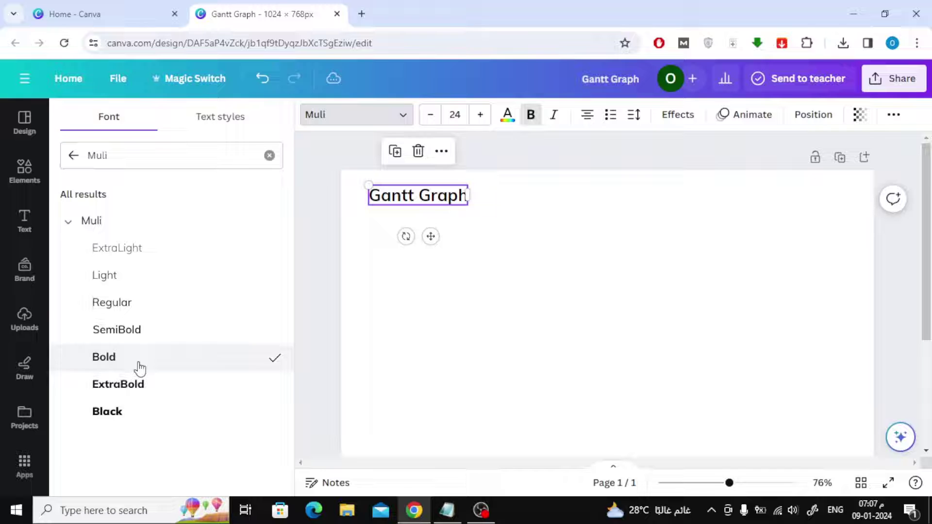
left_click(310, 194)
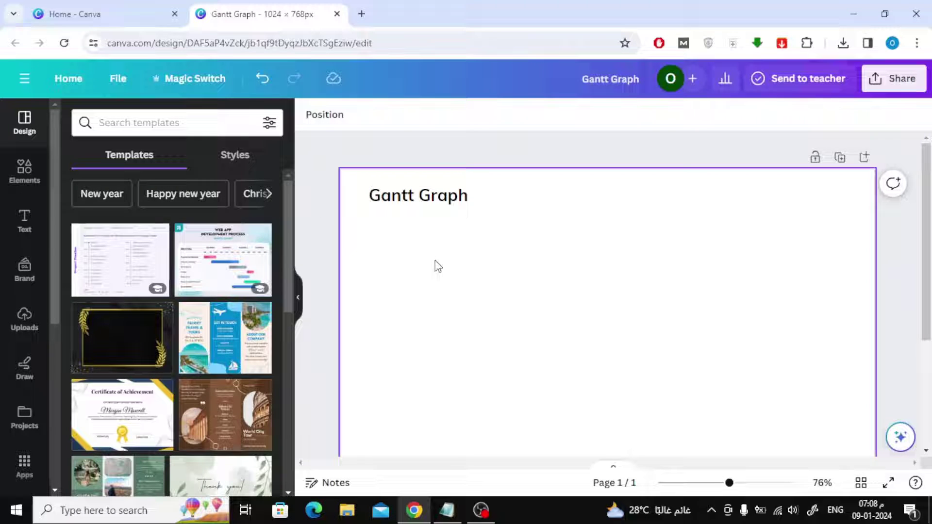
Add a rounded square and stretch it into a thin bar beside the title
left_click(28, 179)
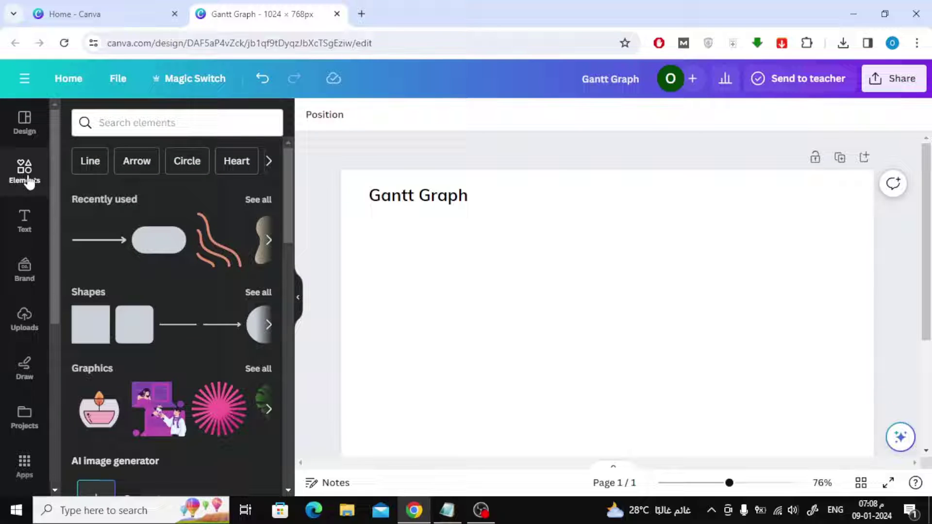
left_click(262, 304)
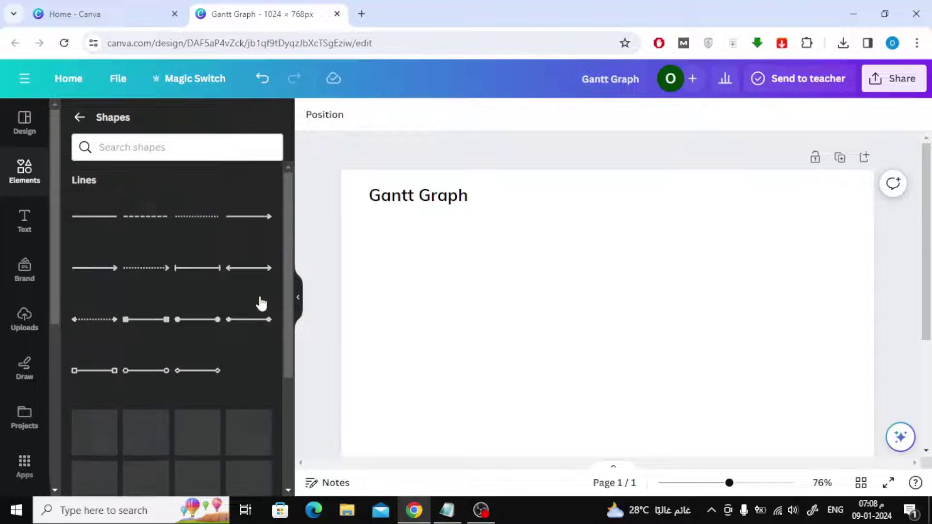
scroll(194, 282, "down", 3)
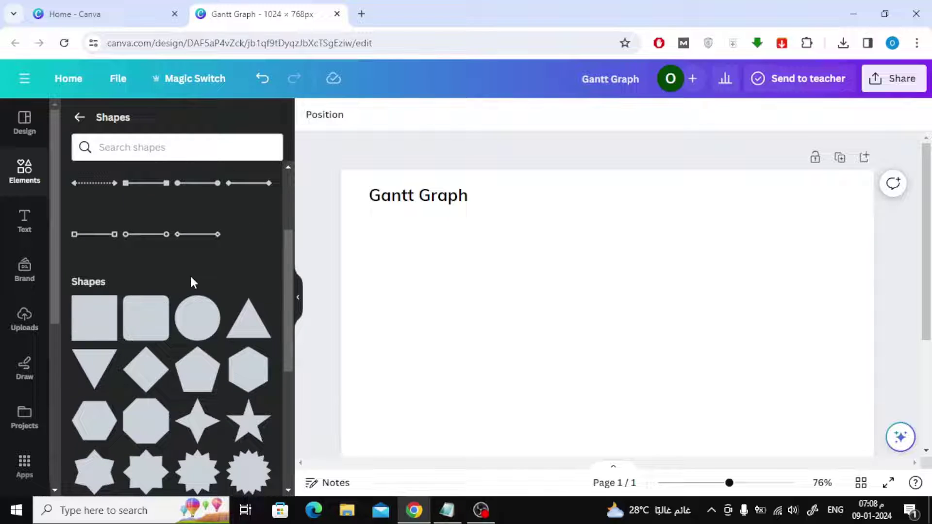
left_click(137, 329)
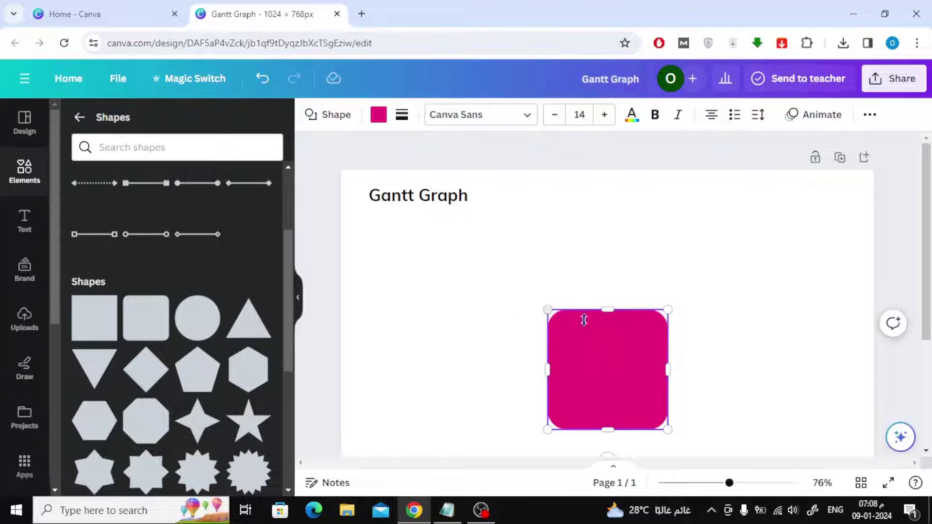
left_click_drag(612, 429, 549, 195)
left_click(710, 244)
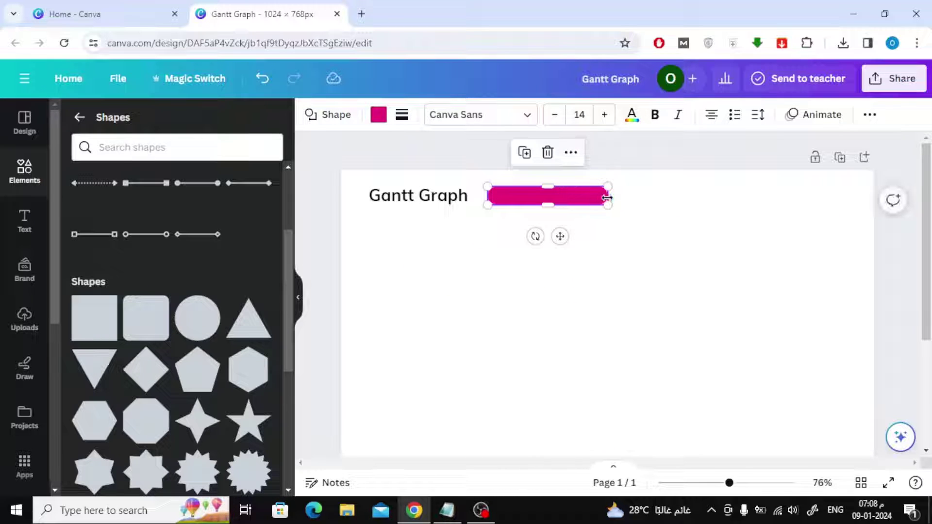
left_click_drag(606, 197, 834, 196)
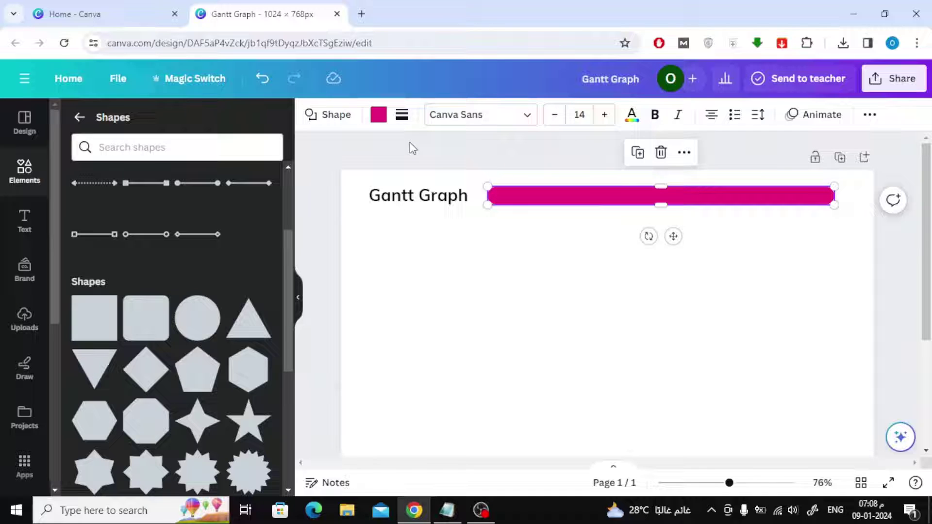
Colour the bar light grey and widen it slightly to about 681 × 35
left_click(379, 117)
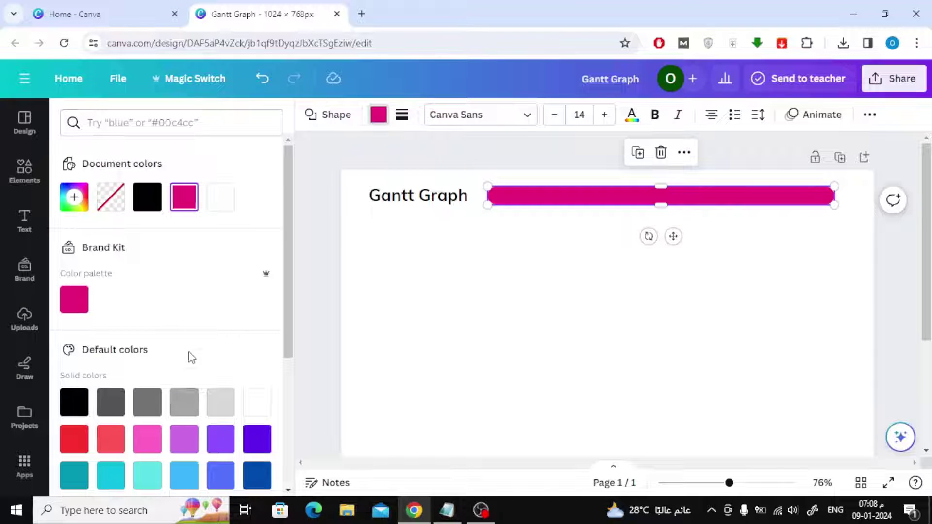
left_click(219, 406)
left_click(485, 264)
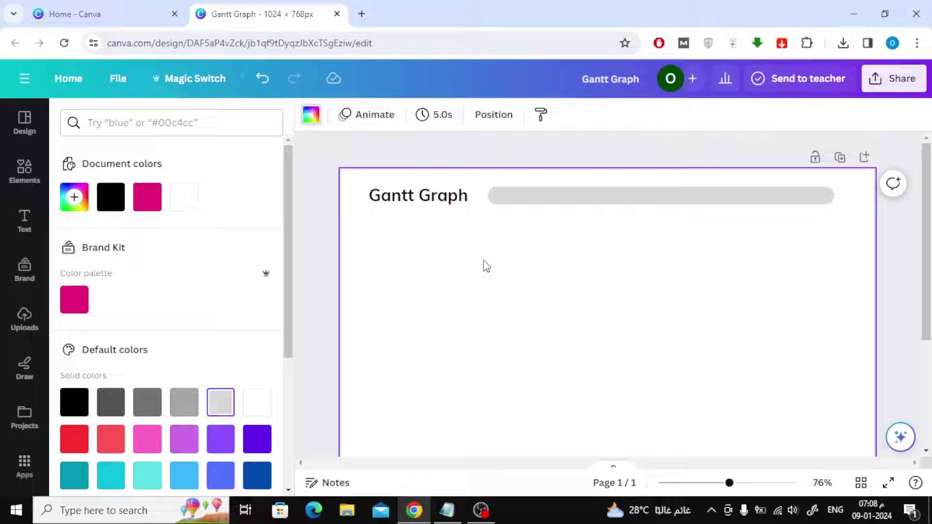
left_click(541, 190)
left_click_drag(836, 194, 842, 193)
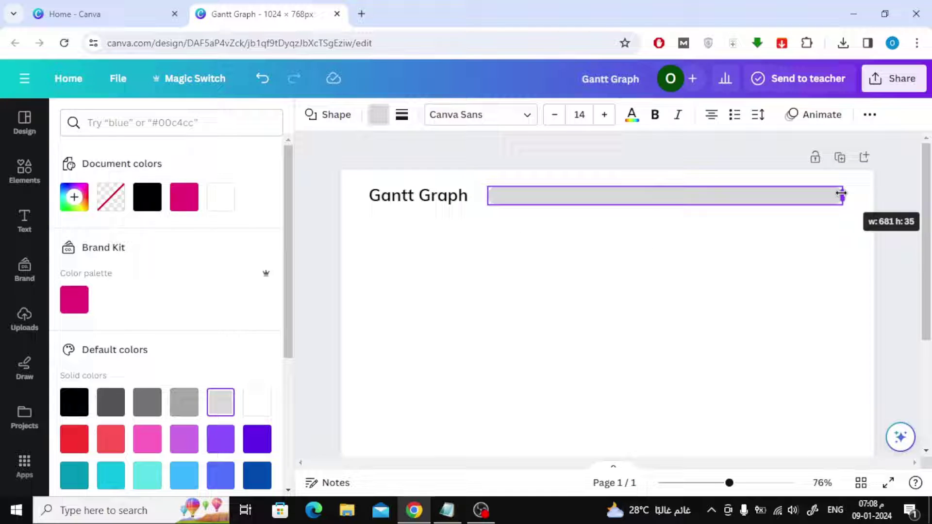
left_click(493, 283)
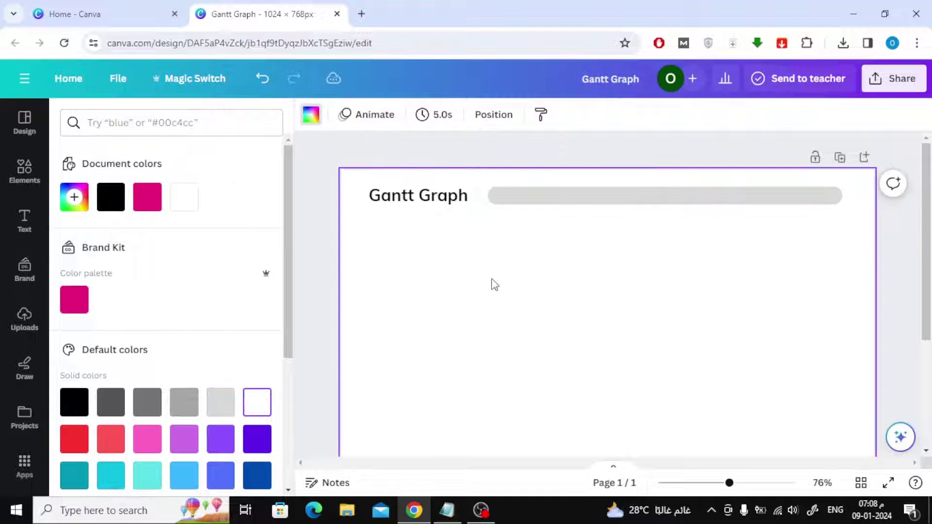
left_click(447, 509)
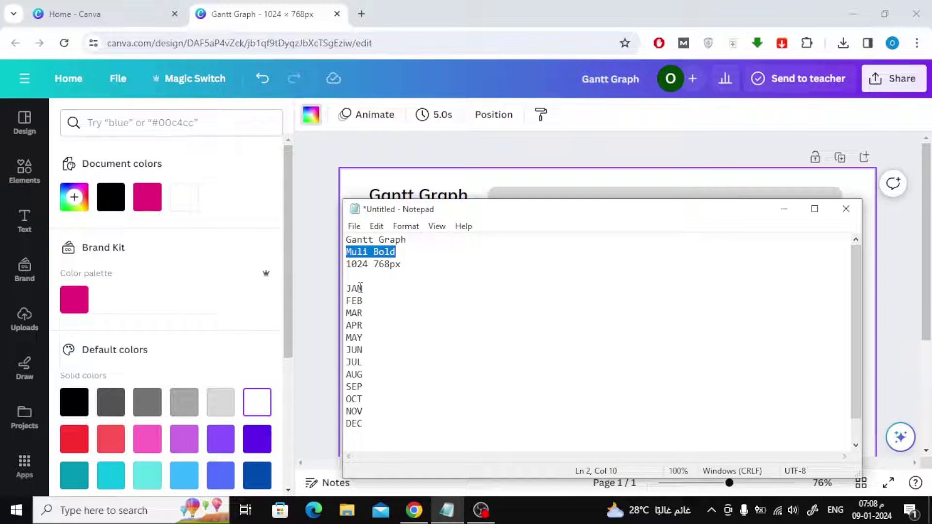
Paste JAN from the notes below the title and set it to size 18.8
left_click_drag(363, 288, 357, 288)
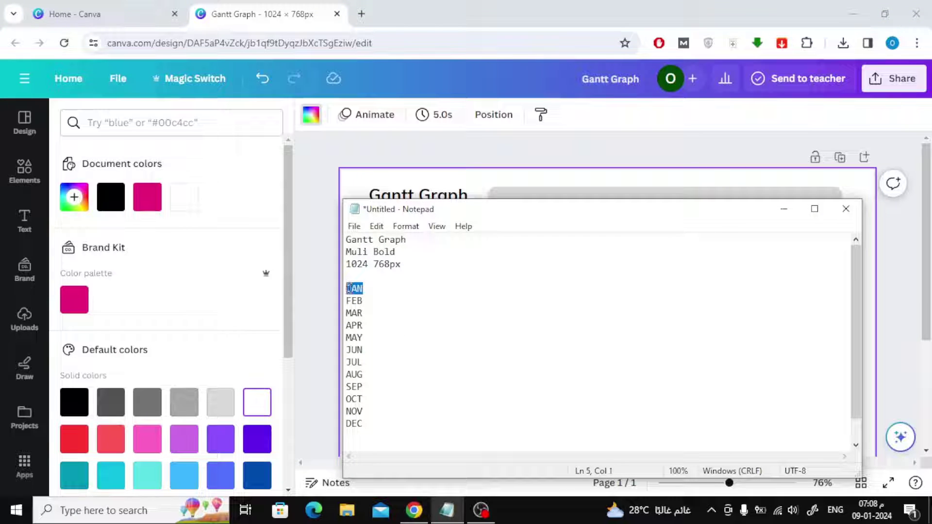
left_click(782, 210)
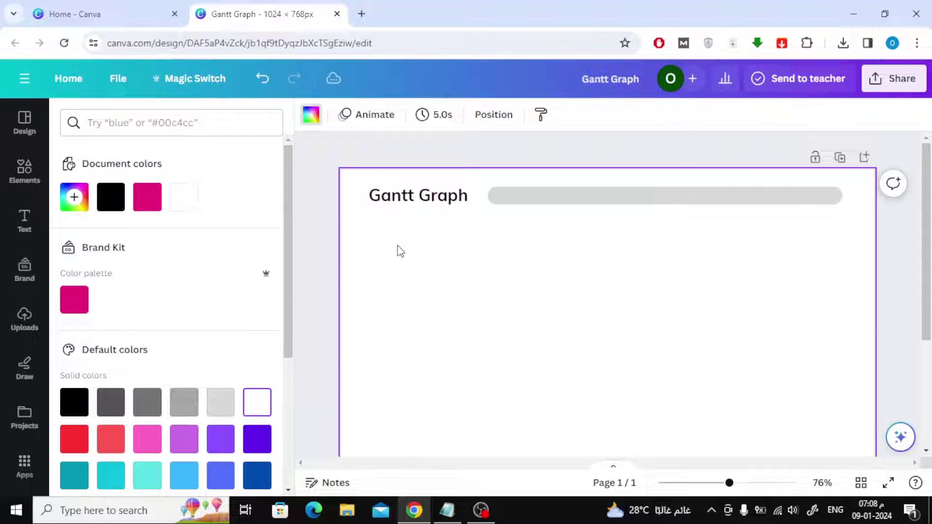
key("ctrl+v")
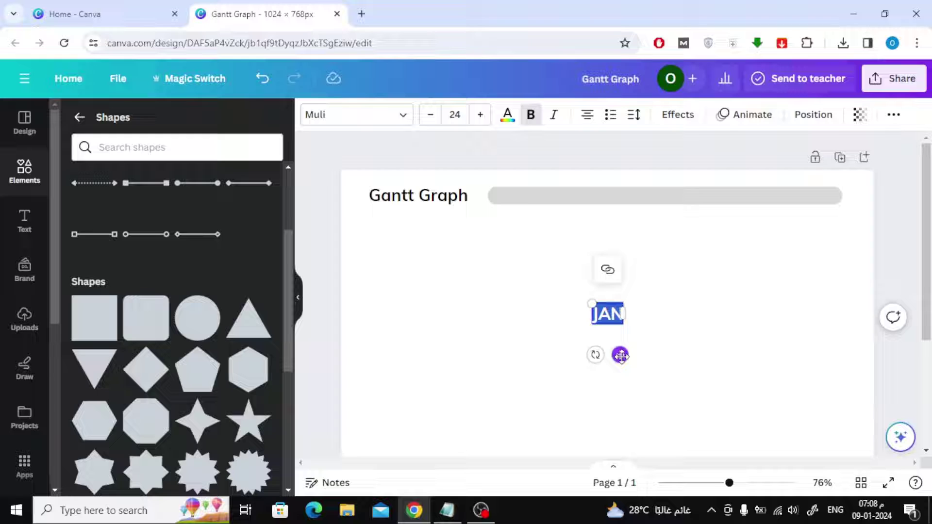
left_click_drag(621, 354, 424, 295)
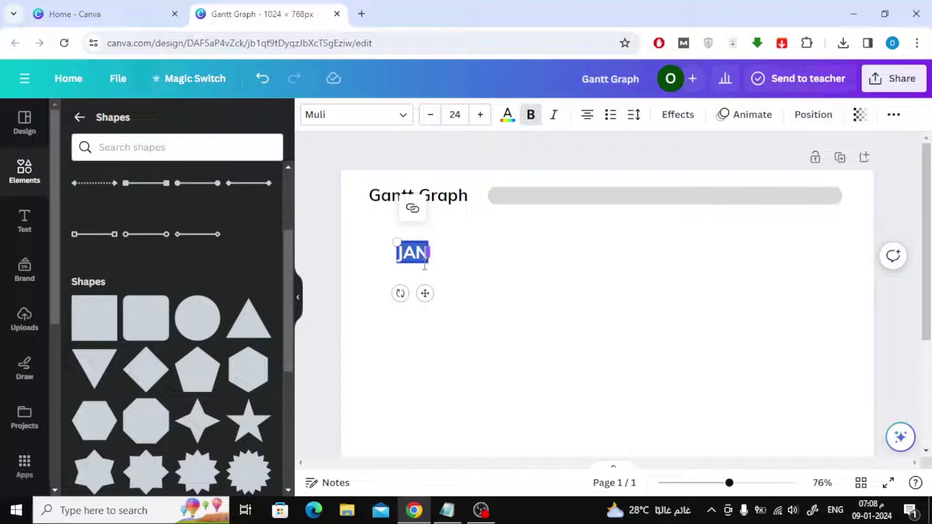
left_click_drag(397, 242, 404, 247)
left_click_drag(429, 293, 395, 281)
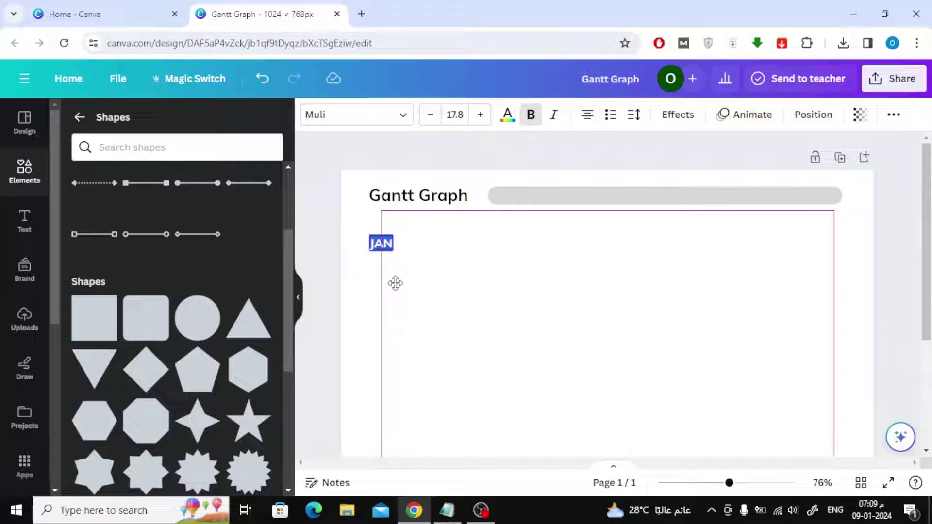
left_click(455, 266)
left_click(380, 245)
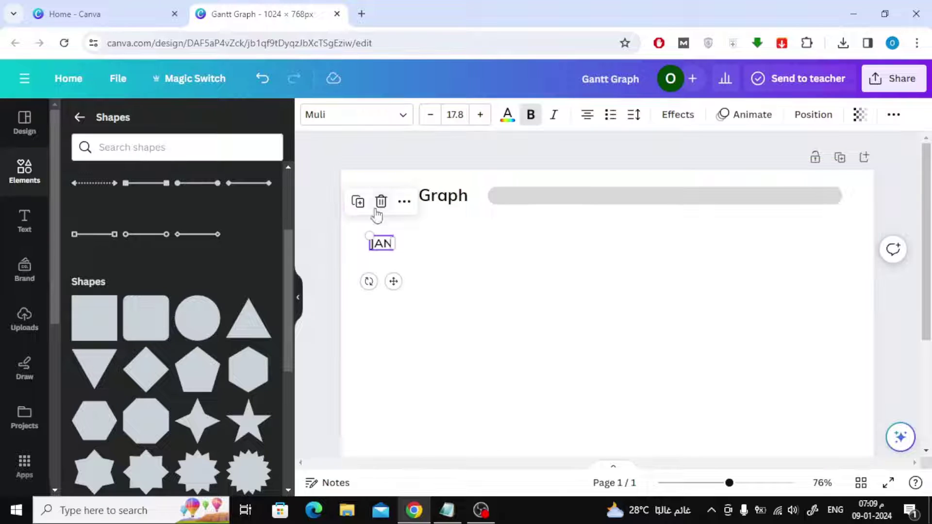
left_click(479, 116)
Duplicate JAN to its right and change the copy to FEB
key("ctrl+d")
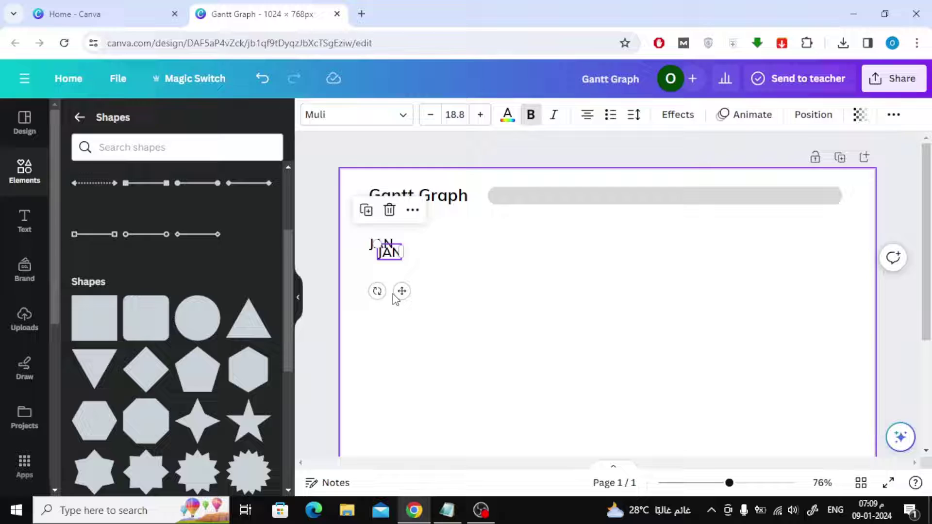
left_click_drag(398, 290, 433, 283)
key("alt+Tab")
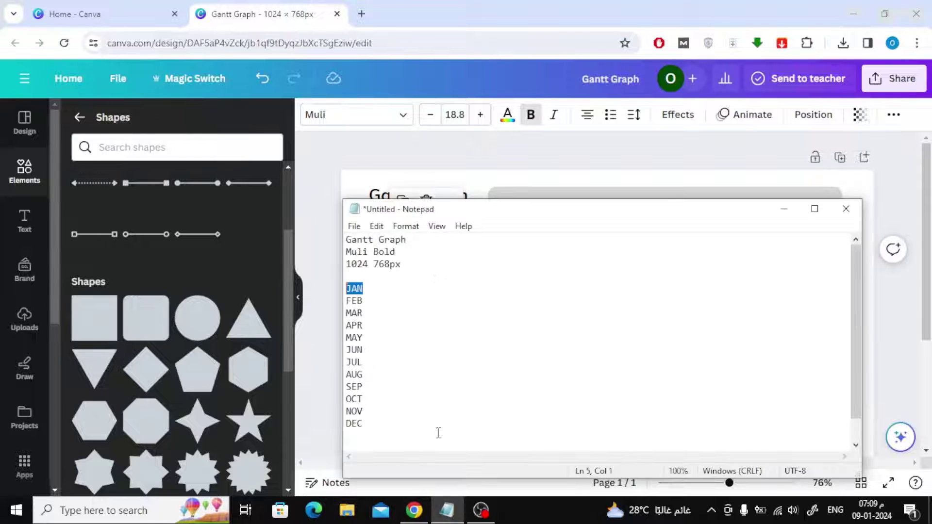
key("alt+Tab")
key("Return")
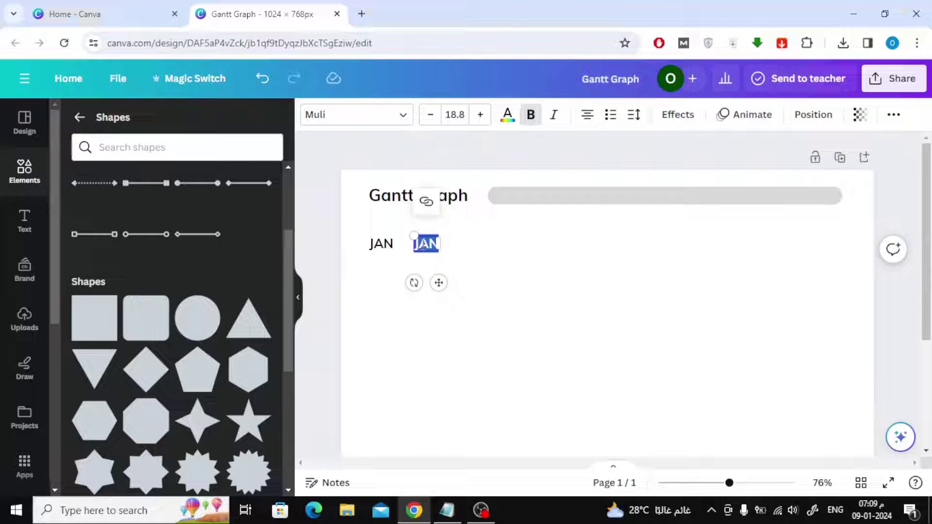
type("FEB")
left_click(475, 265)
left_click(426, 243)
Duplicate FEB to its right, rename it MAR, and keep it at size 18.8
key("ctrl+d")
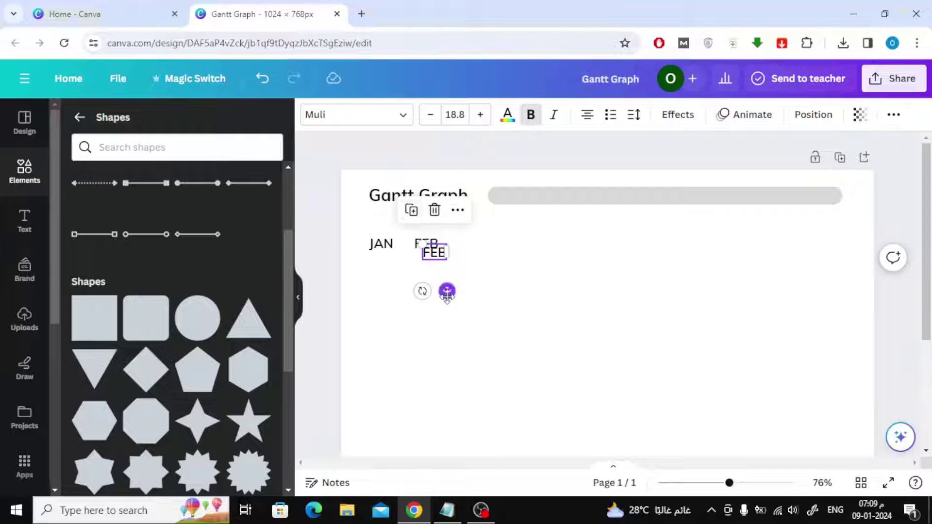
left_click_drag(445, 291, 488, 286)
key("alt+Tab")
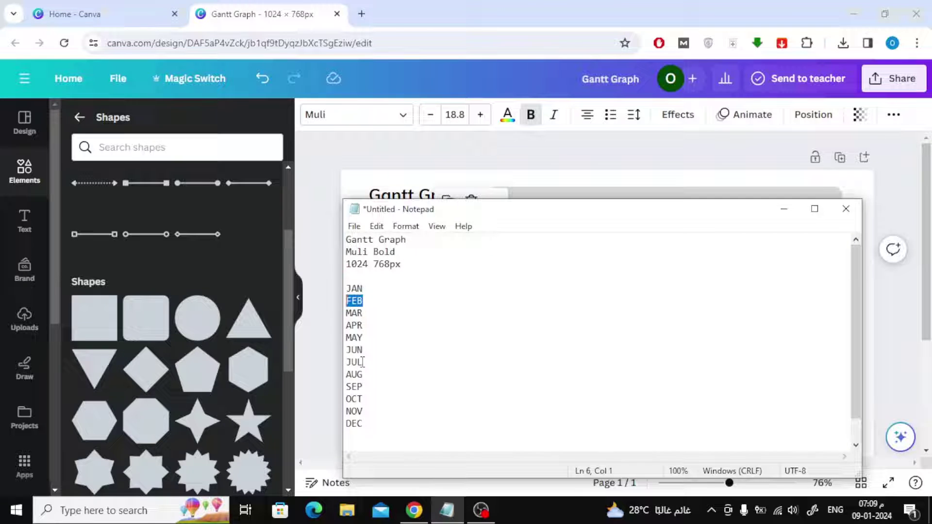
double_click(353, 313)
key("ctrl+c")
left_click(783, 209)
key("Return")
key("ctrl+v")
left_click(524, 270)
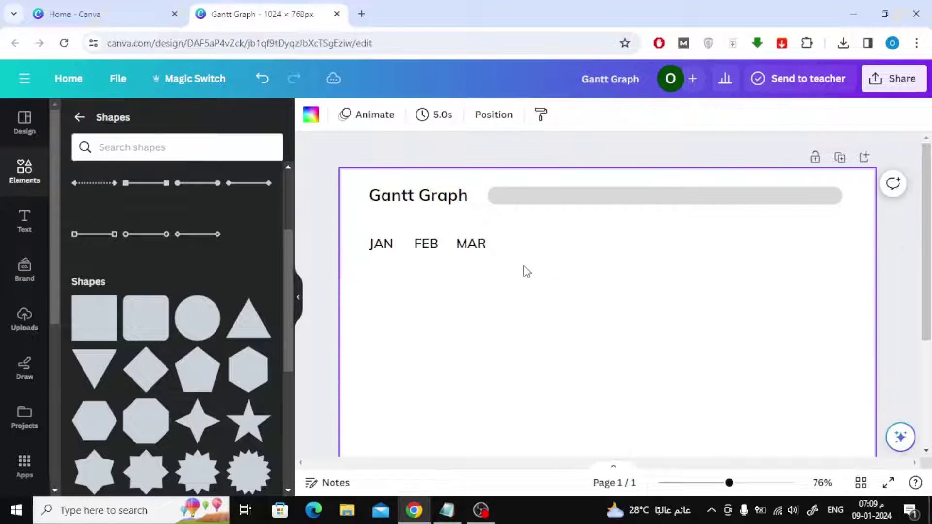
left_click(471, 244)
mouse_move(482, 285)
left_mouse_down()
mouse_move(508, 283)
mouse_move(481, 281)
mouse_move(492, 294)
mouse_move(487, 282)
left_mouse_up()
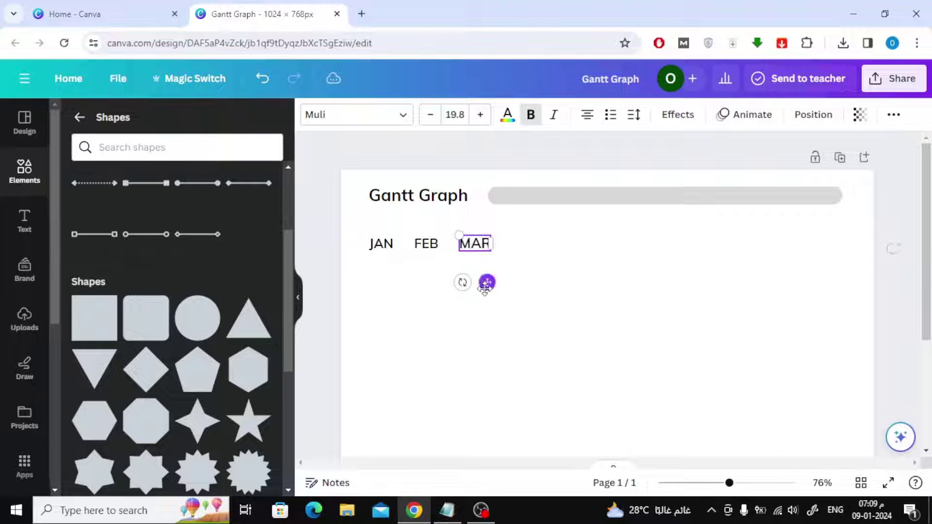
left_click(427, 116)
Duplicate MAR and place the copy to its right for the next month
left_click(426, 244)
left_click(474, 243)
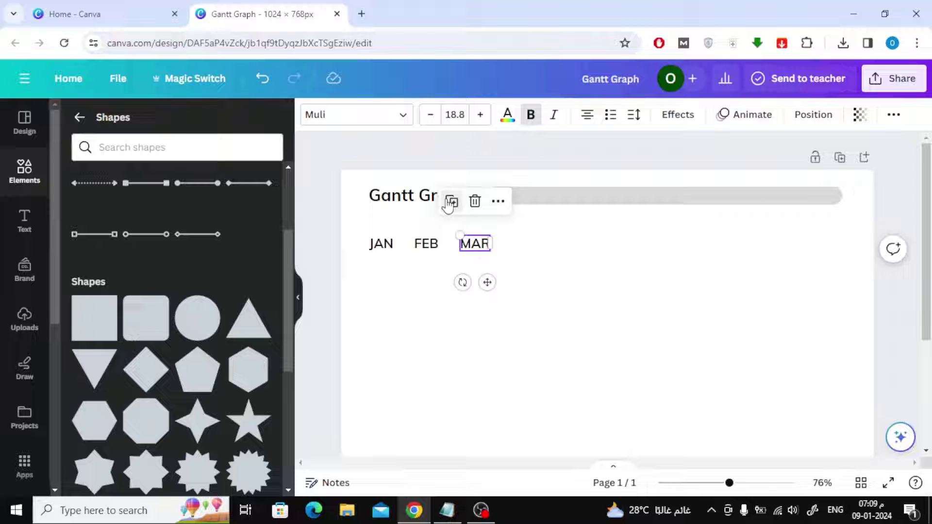
left_click(451, 200)
left_click_drag(495, 290, 543, 287)
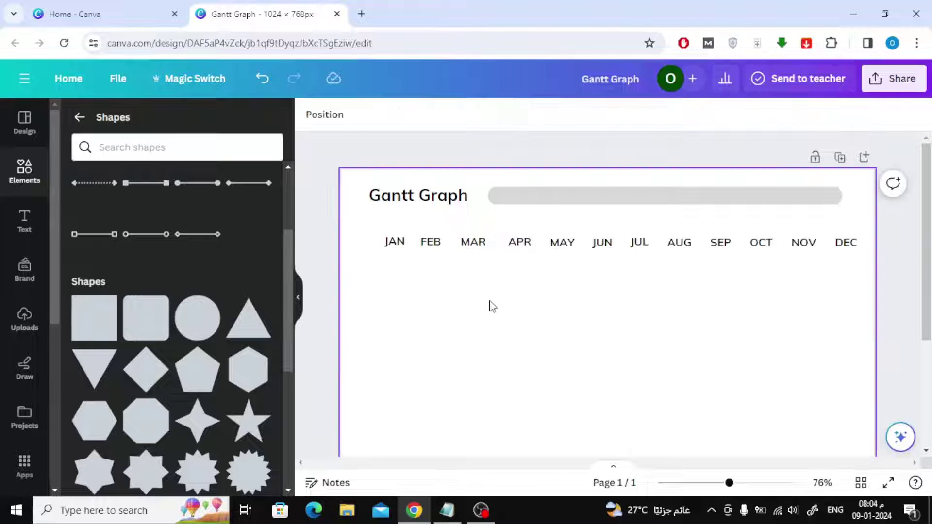
Paste TASK 1 from the notes and place it at the left under JAN
left_click(447, 510)
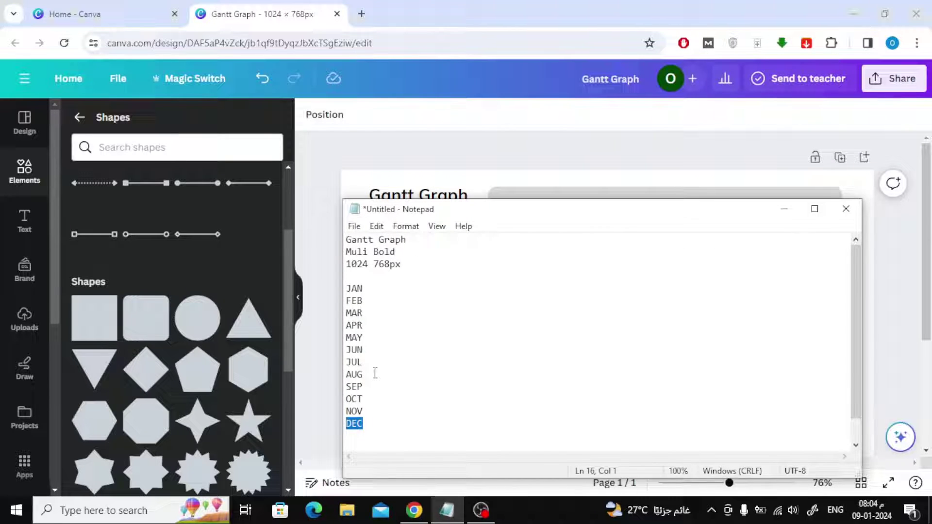
scroll(379, 427, "down", 1)
left_click_drag(383, 440, 349, 440)
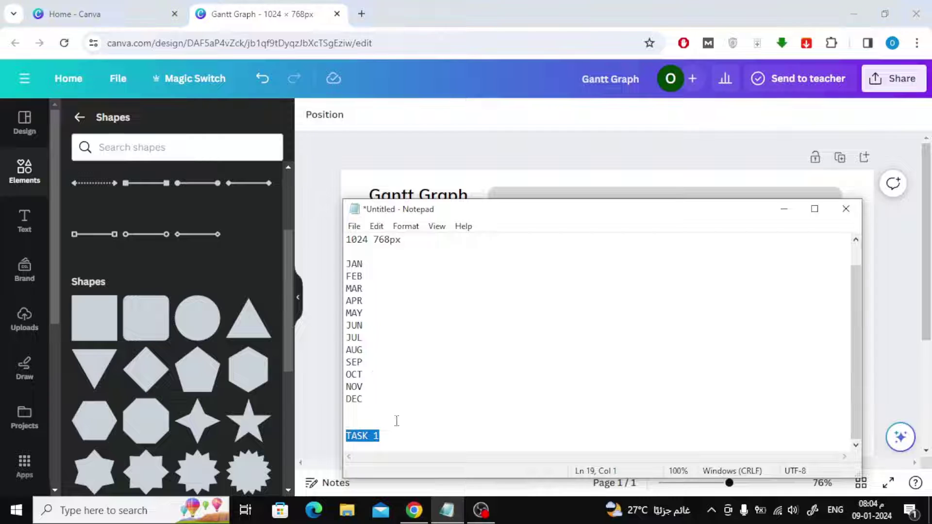
left_click(783, 209)
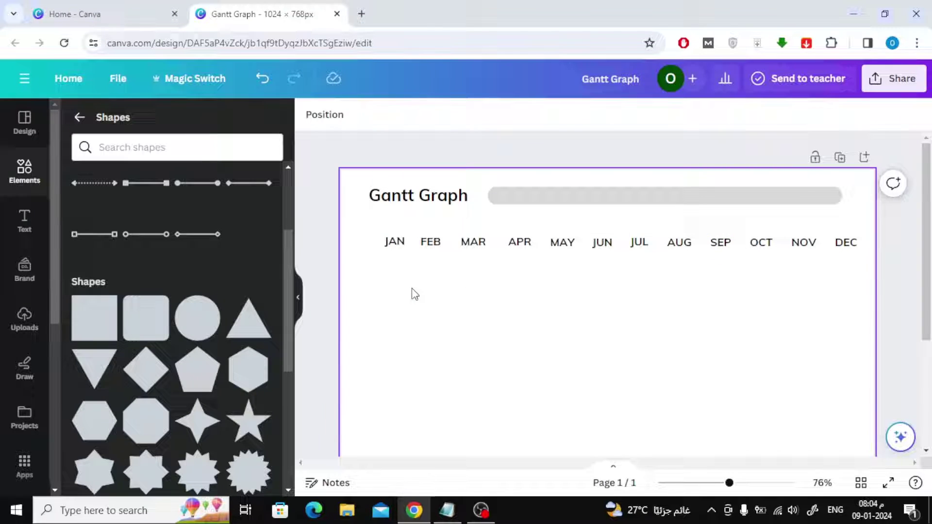
key("ctrl+v")
left_click_drag(620, 349, 373, 305)
left_click(455, 316)
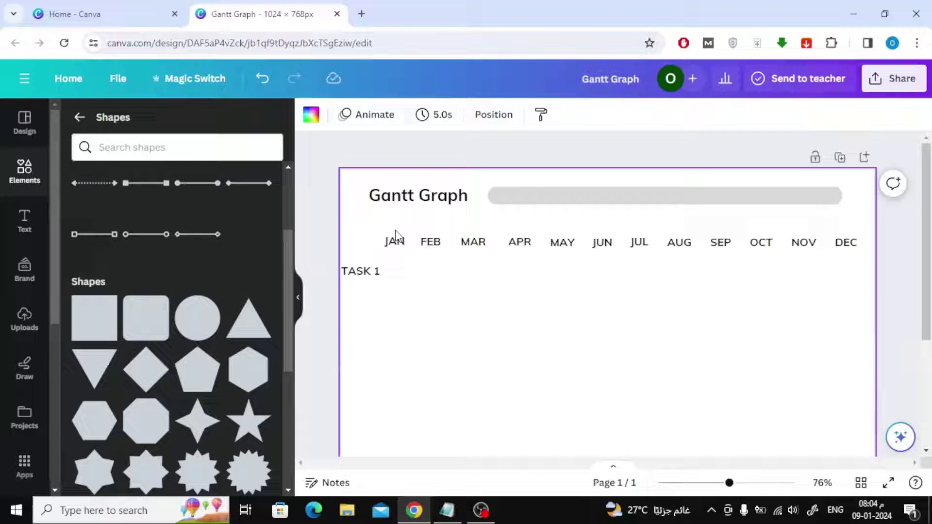
Select all twelve month labels and shift the row slightly right
left_click_drag(381, 228, 851, 243)
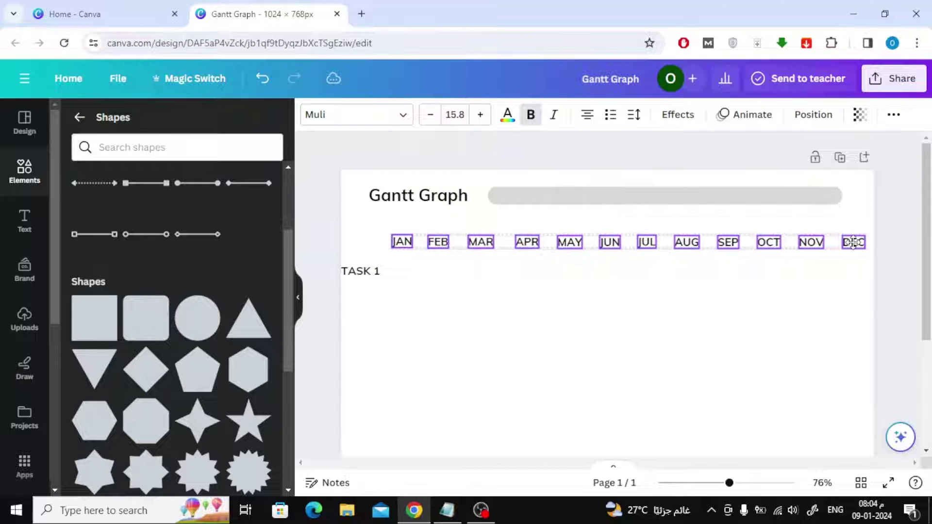
key("Escape")
left_click(352, 275)
left_click(459, 301)
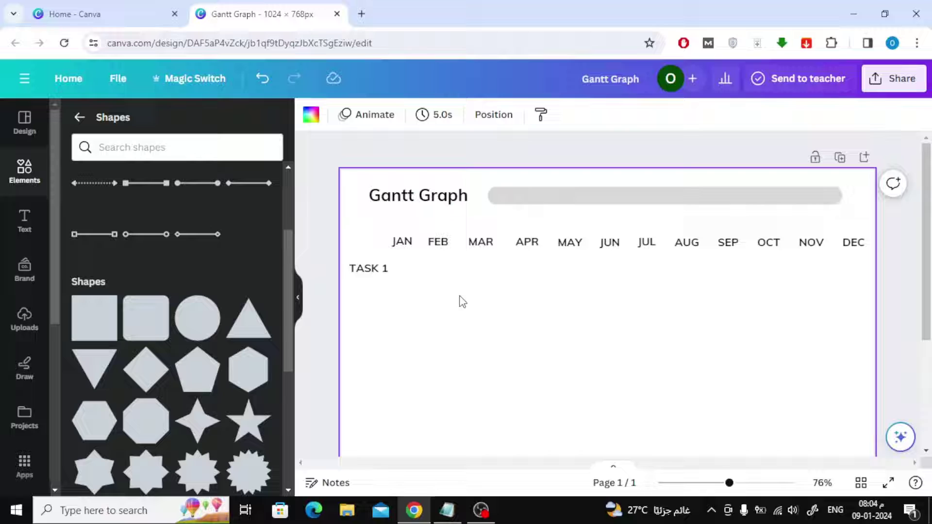
Duplicate the TASK 1 label and line the copy up directly below it
scroll(371, 207, "down", 2)
left_click(371, 206)
left_click(489, 233)
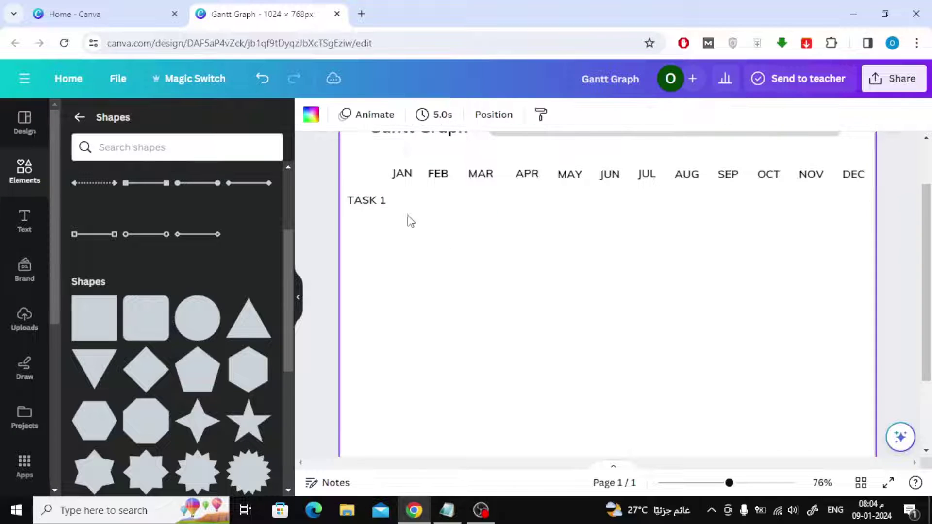
left_click(373, 201)
left_click(343, 161)
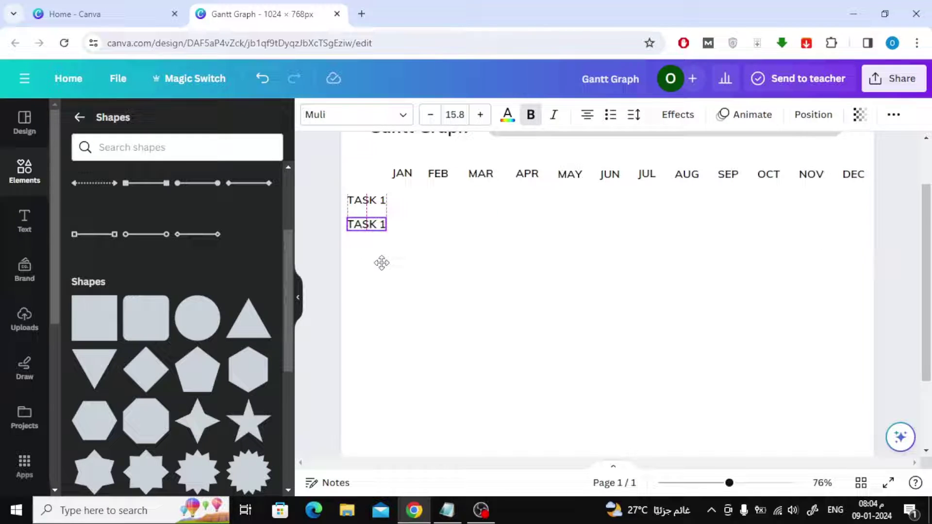
scroll(418, 277, "up", 2)
scroll(418, 278, "down", 2)
left_click_drag(367, 218, 366, 242)
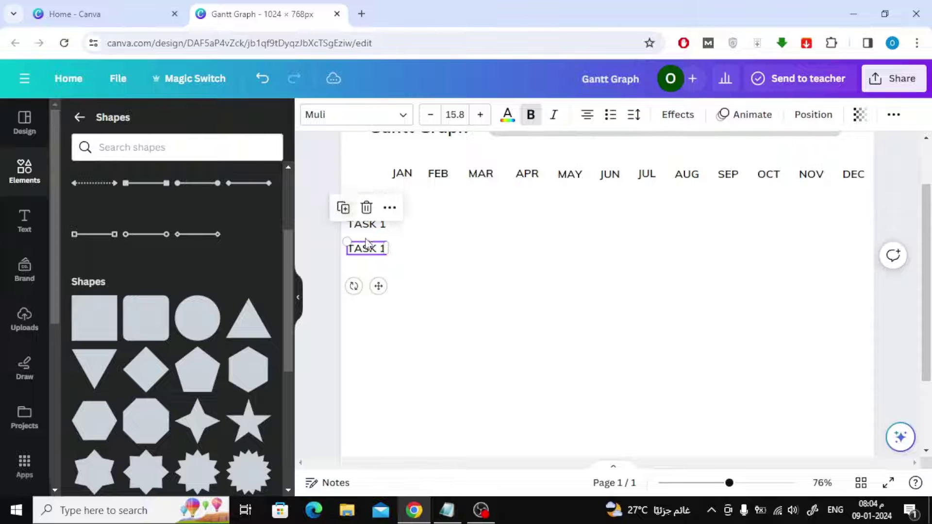
left_click(371, 250)
left_click(343, 207)
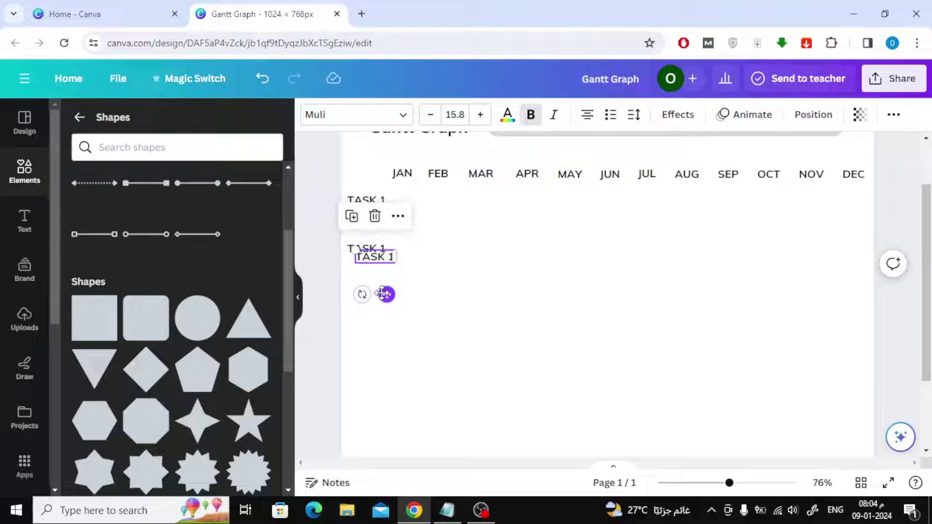
left_click_drag(384, 293, 374, 305)
Add more TASK 1 copies until eleven labels are stacked down the left
left_click(343, 229)
left_click(343, 253)
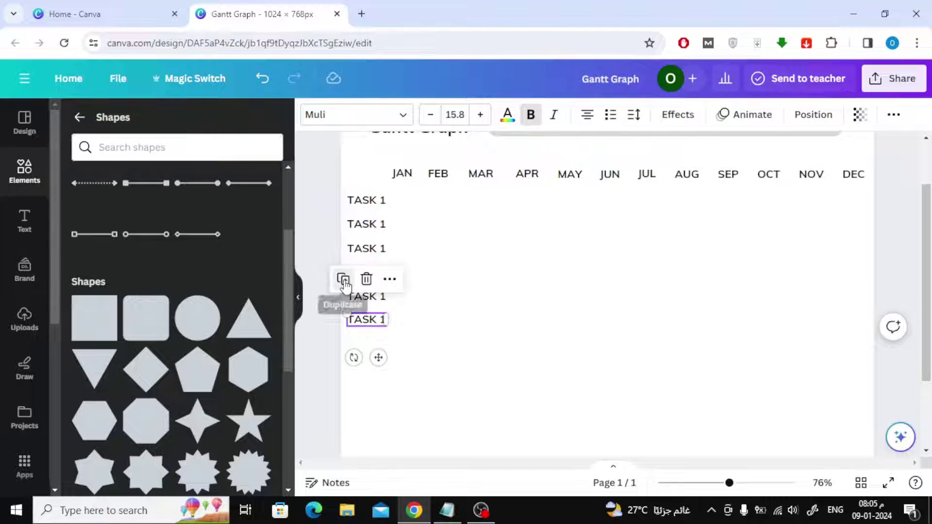
left_click(344, 279)
left_click(343, 302)
left_click(343, 326)
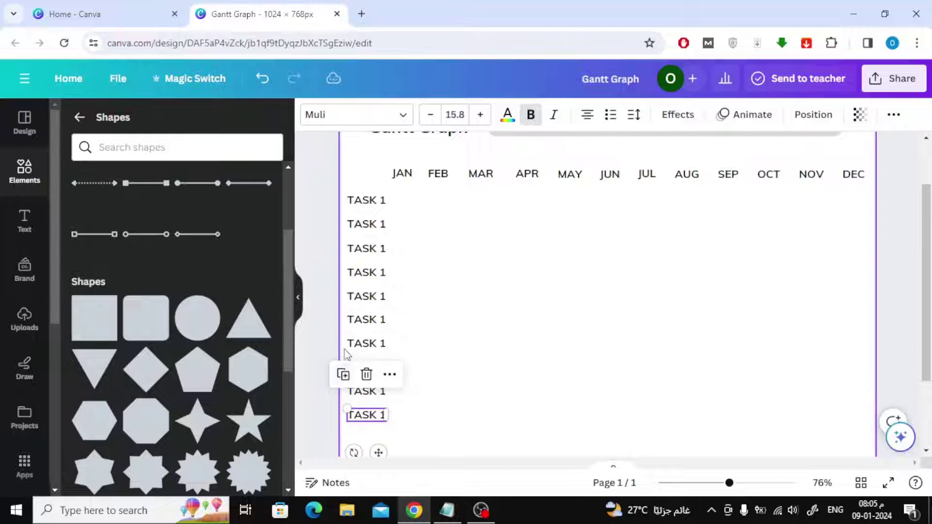
left_click(342, 374)
Renumber the second through sixth labels as TASK 2 to TASK 6
double_click(382, 224)
left_click(382, 224)
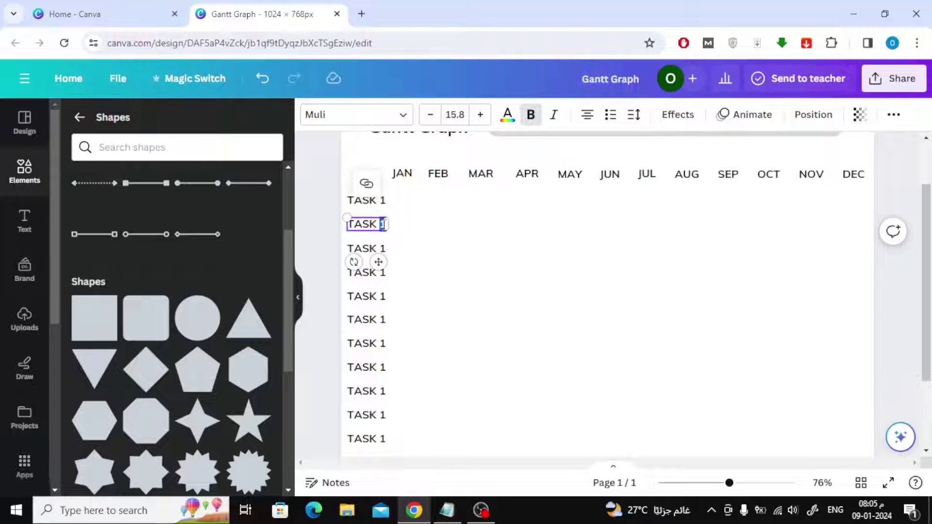
type("2")
left_click(382, 248)
double_click(381, 248)
left_click(381, 272)
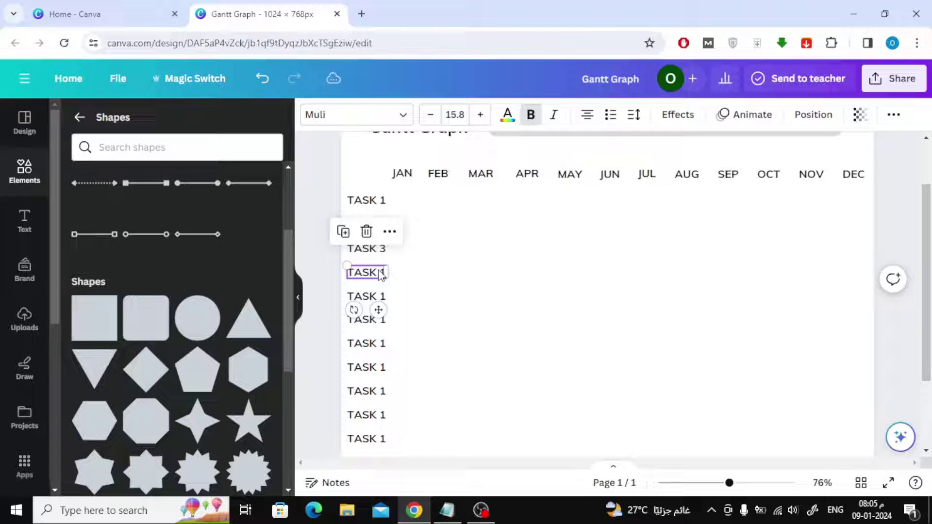
double_click(382, 272)
type("4")
double_click(383, 296)
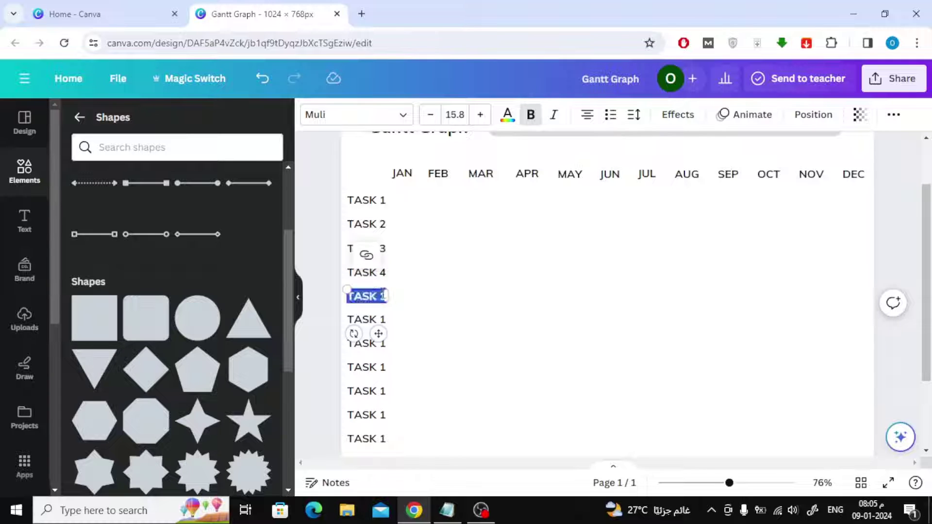
left_click(383, 295)
double_click(384, 319)
double_click(385, 319)
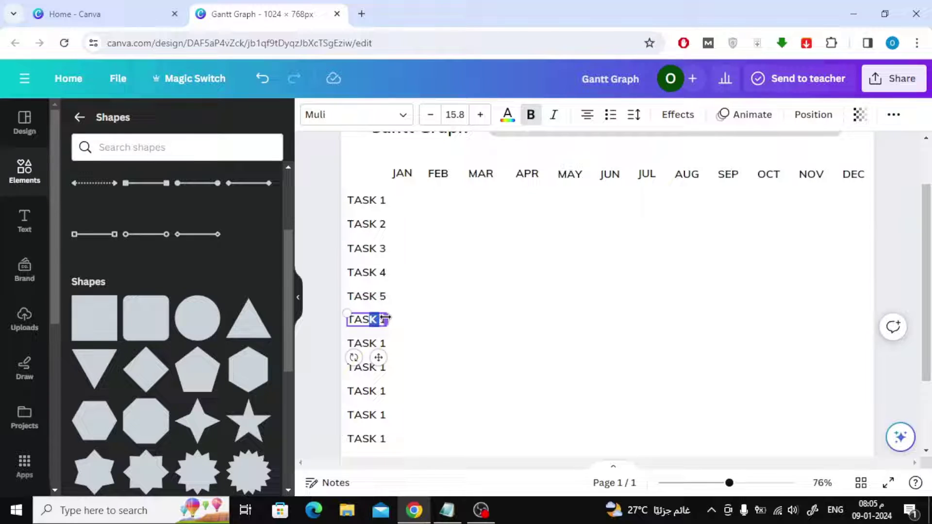
type("6")
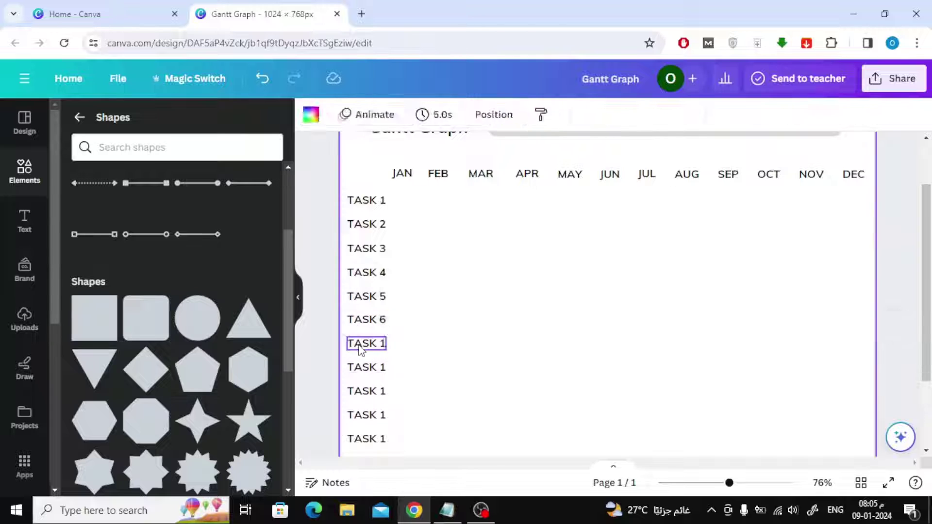
Renumber the remaining labels as TASK 7 through TASK 11
left_click(370, 344)
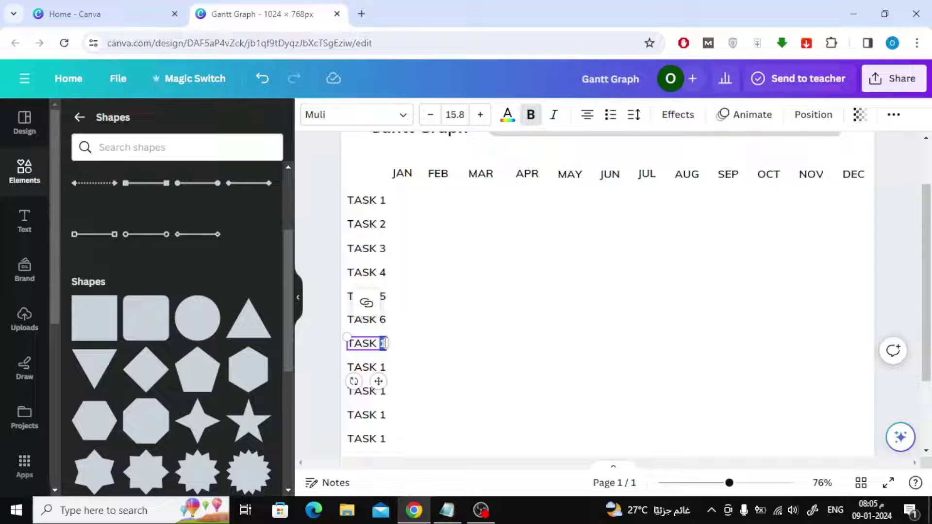
type("7")
left_click(382, 367)
double_click(382, 367)
type("8")
left_click(381, 391)
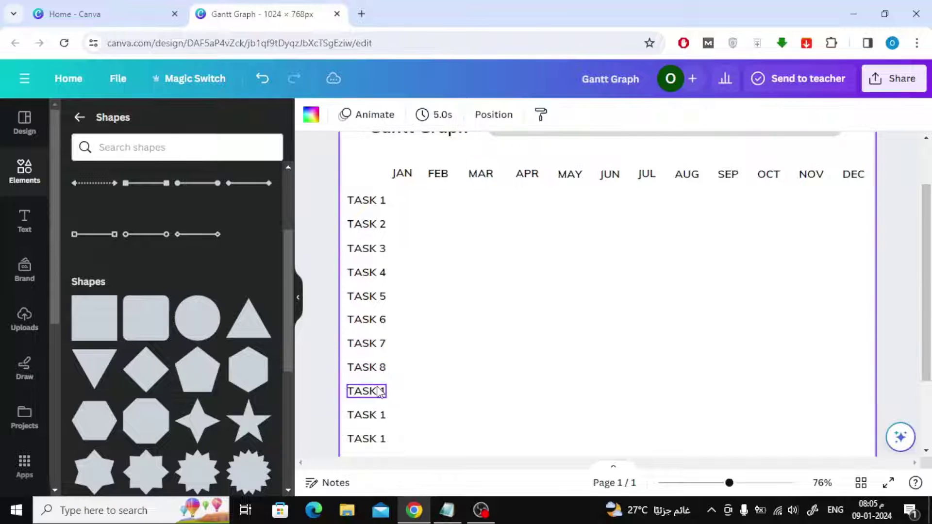
double_click(381, 391)
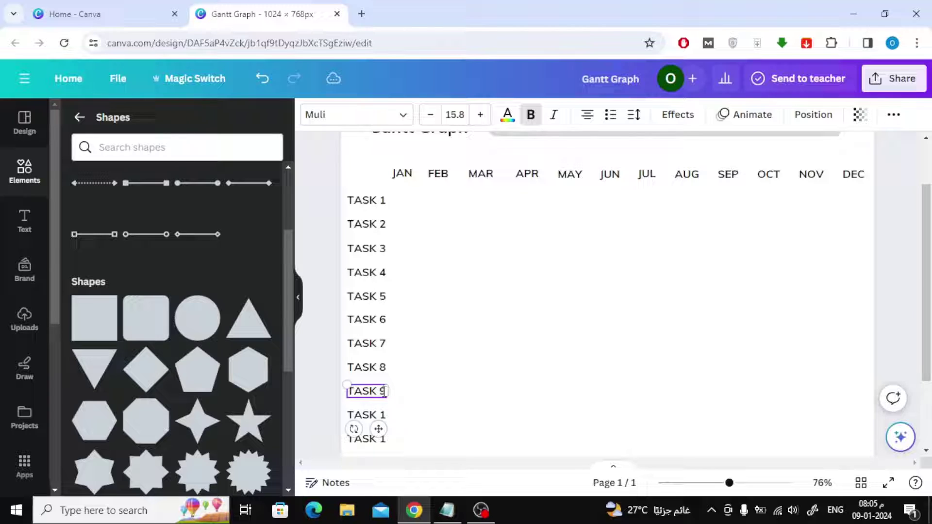
double_click(383, 414)
type("0")
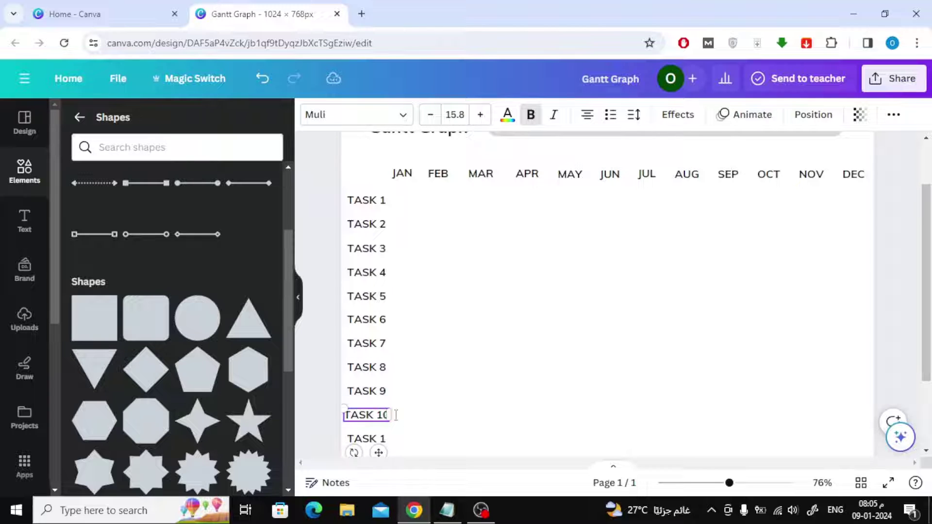
left_click(382, 436)
double_click(383, 438)
left_click(385, 439)
left_click(447, 368)
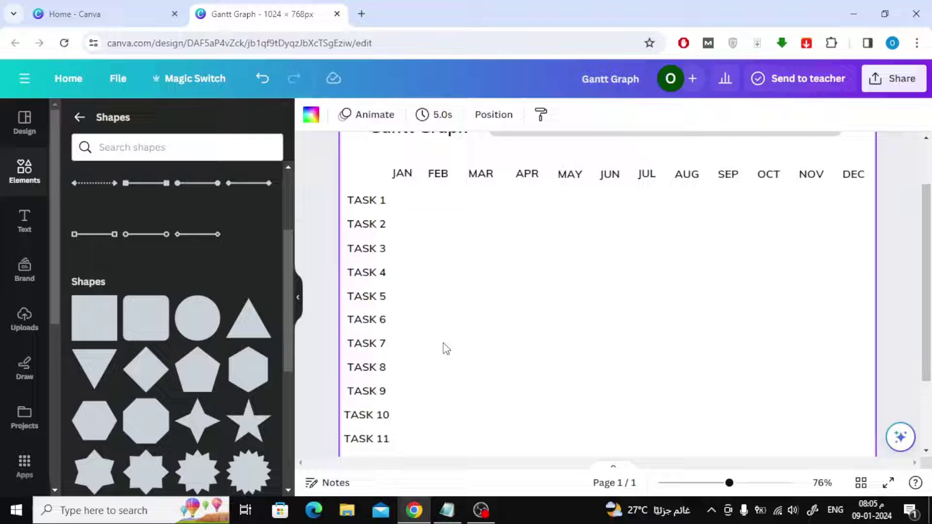
scroll(590, 233, "up", 2)
Place the grey title bar on the TASK 1 row, slimmed and stretched from JAN to DEC
left_click(592, 195)
left_click_drag(689, 195, 698, 204)
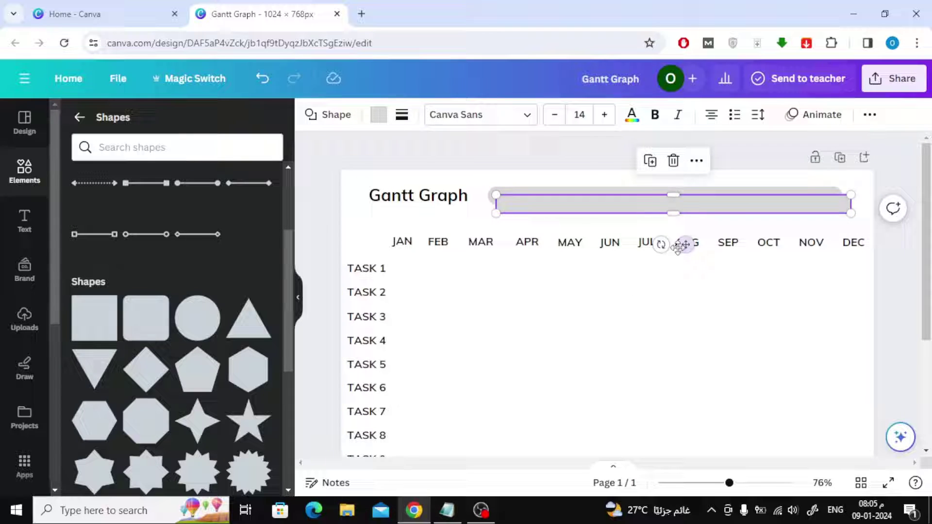
left_click_drag(684, 244, 584, 317)
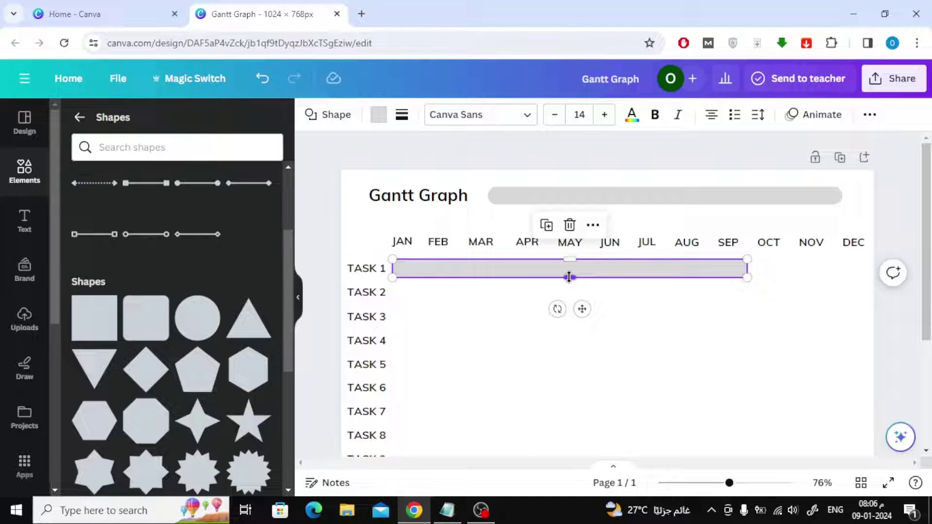
left_click_drag(569, 278, 611, 272)
left_click(618, 285)
left_click_drag(748, 275, 870, 268)
left_click(558, 327)
left_click(485, 275)
key("Up")
key("Up")
key("Up")
key("Up")
key("Up")
key("Up")
key("Up")
key("Up")
key("Up")
key("Up")
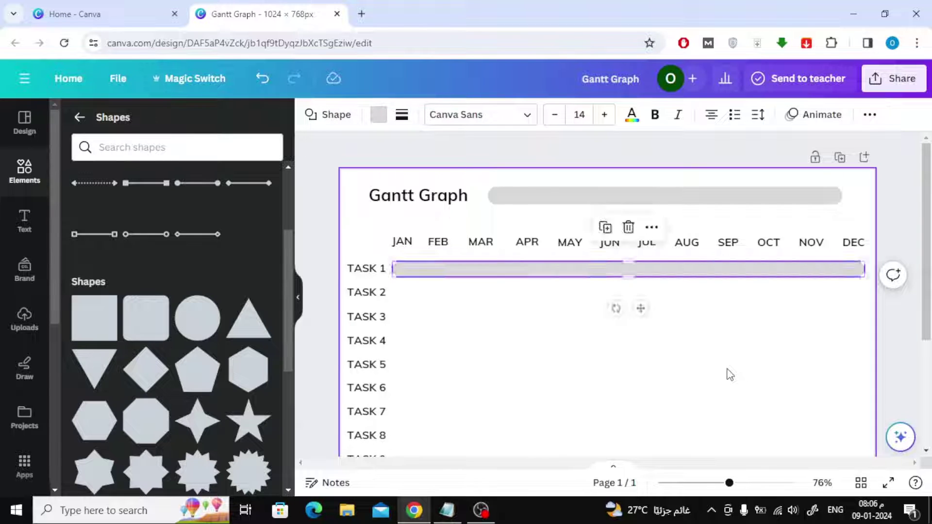
key("Up")
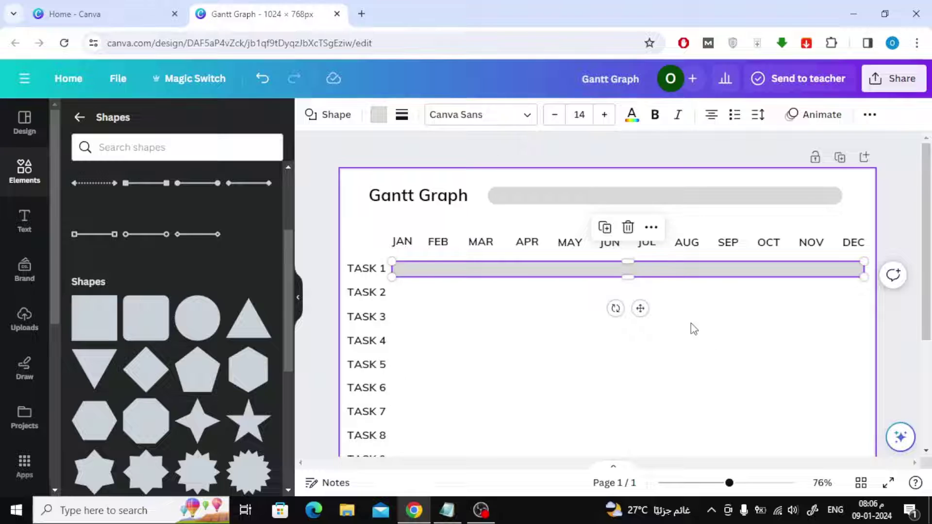
Copy the grey track bar onto the TASK 2 and TASK 3 rows
left_click(604, 227)
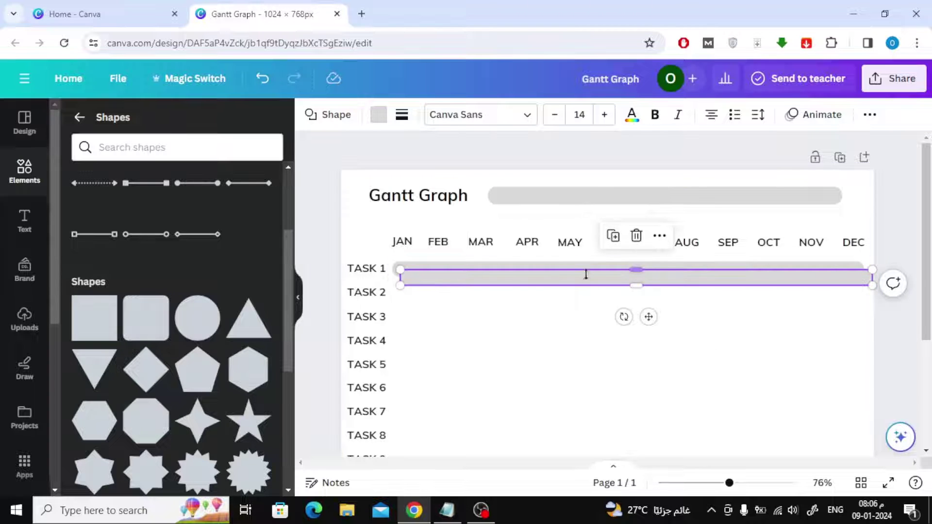
scroll(582, 335, "down", 1)
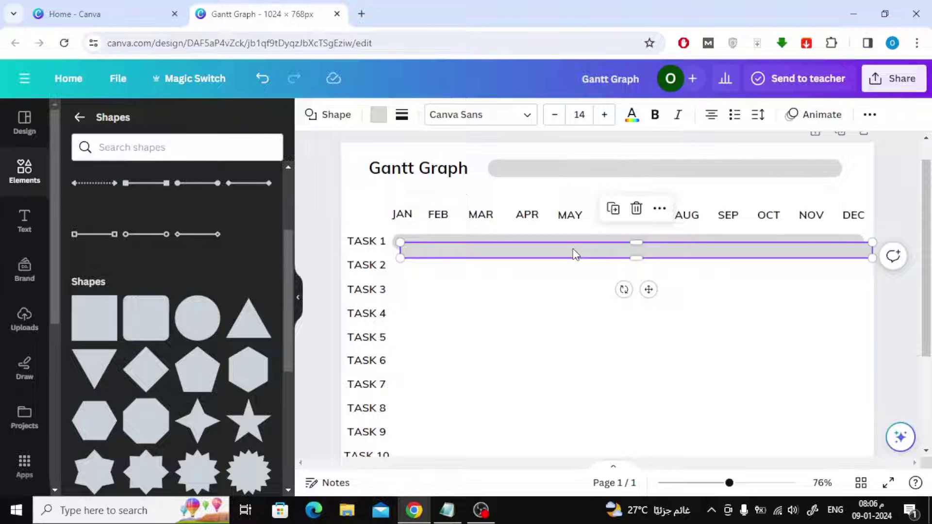
left_click_drag(574, 253, 572, 271)
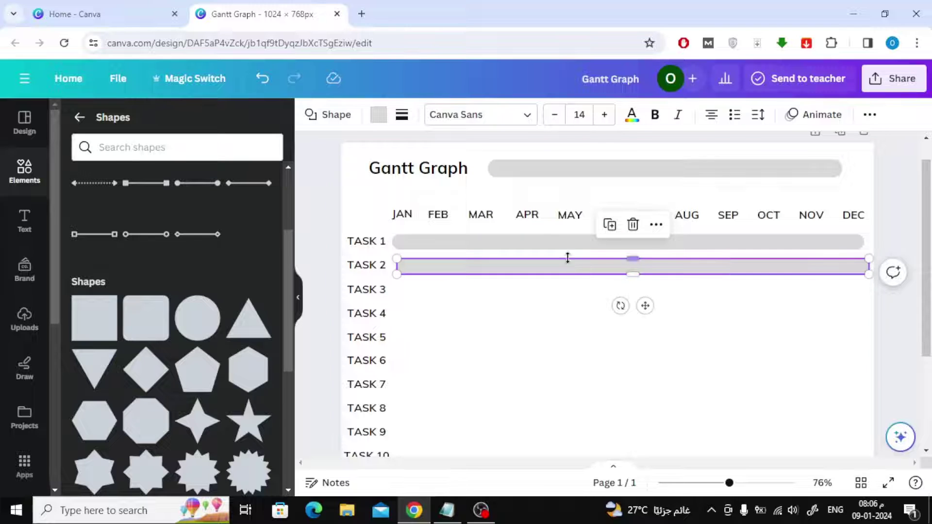
left_click(610, 225)
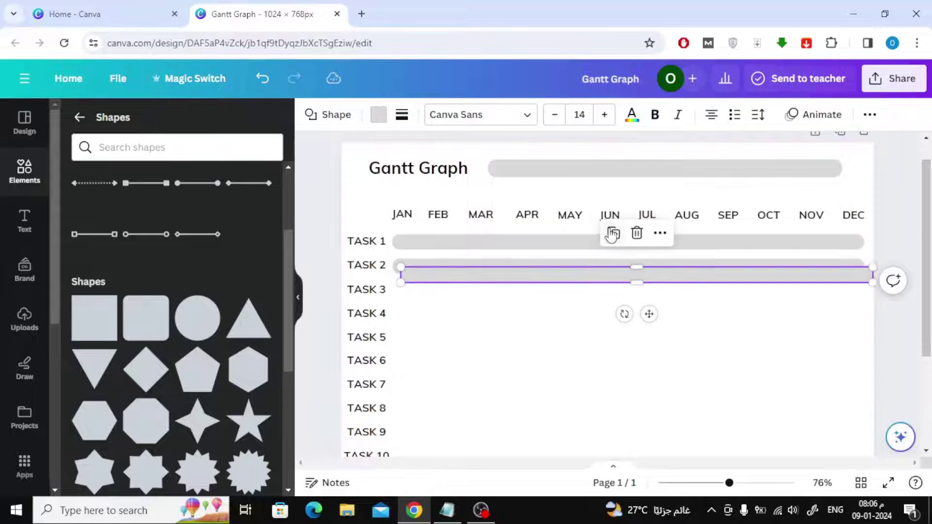
left_click_drag(558, 274, 578, 342)
Add grey track bars for the TASK 4 through TASK 11 rows
left_click(603, 247)
left_click(604, 272)
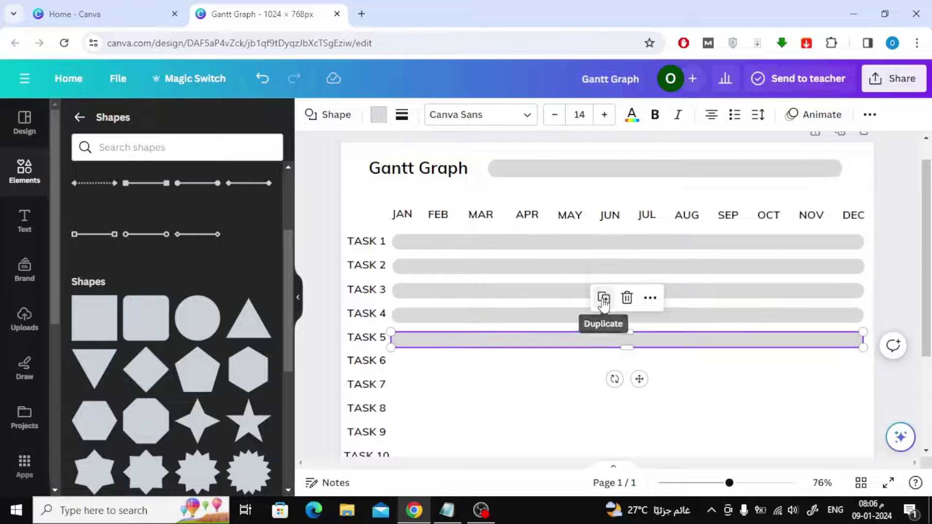
left_click(603, 303)
left_click(603, 326)
left_click(603, 349)
left_click(602, 374)
left_click(602, 331)
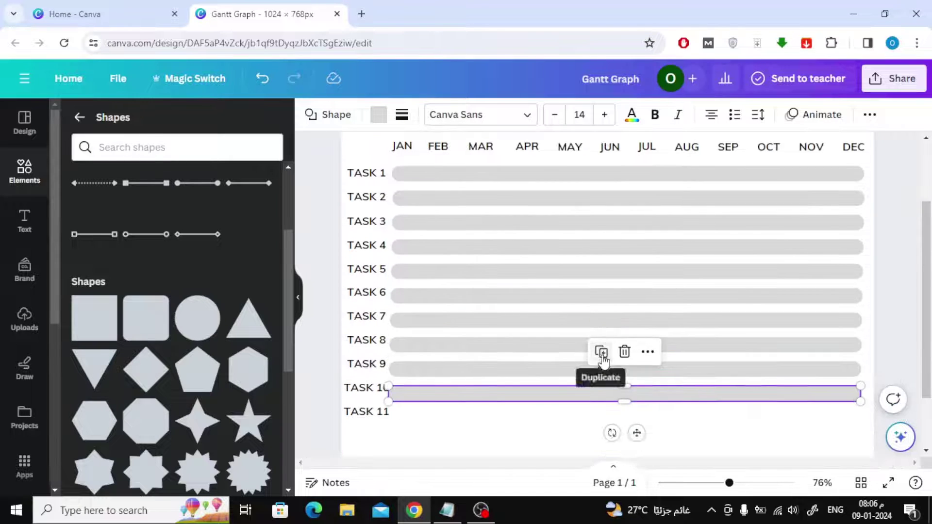
left_click(603, 353)
Check the TASK 4–11 bars by selecting them, then deselect on the empty page
left_click(505, 428)
left_click(473, 297)
left_click(655, 270)
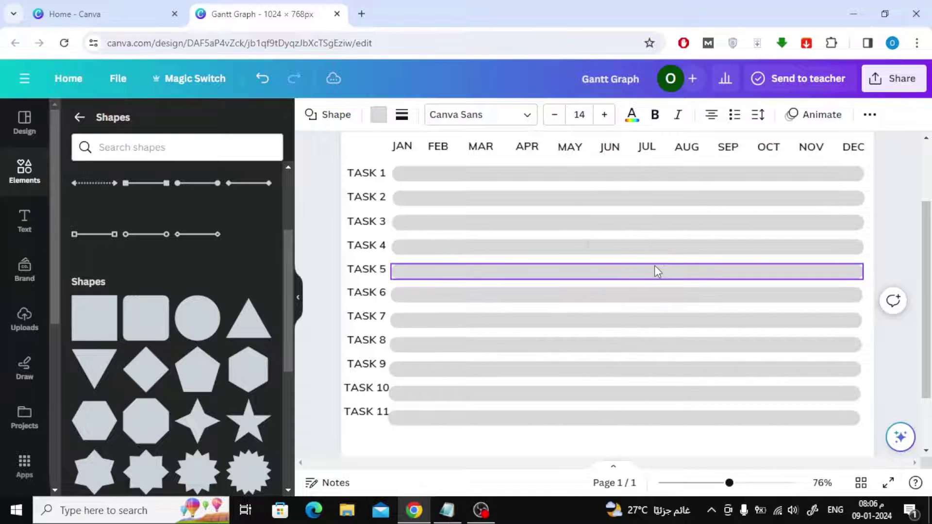
left_click(650, 294)
left_click(762, 322)
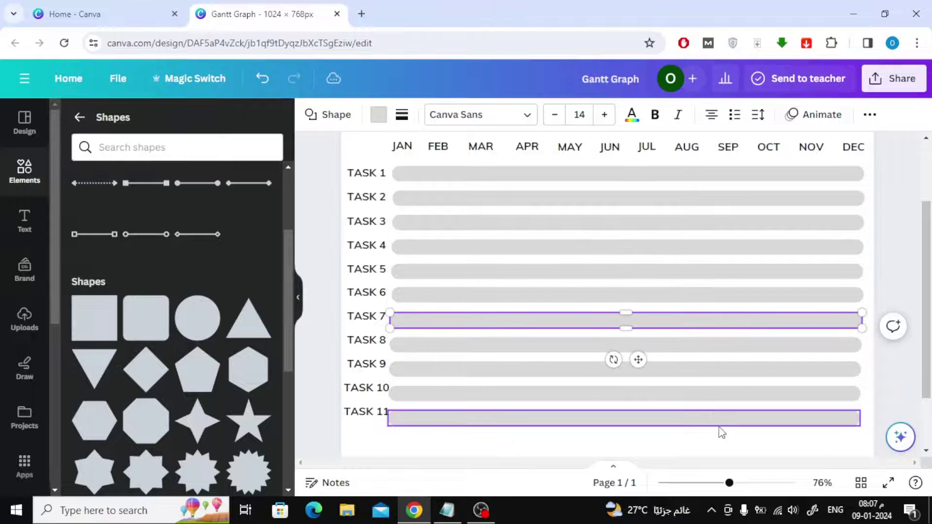
left_click(720, 423, "shift")
left_click(762, 324)
left_click(750, 439)
left_click_drag(749, 437, 479, 276)
left_click(604, 246)
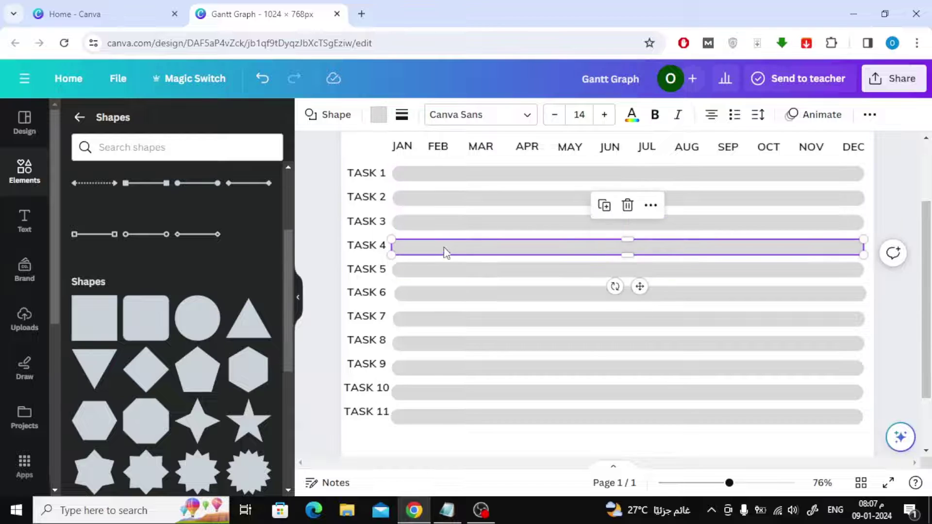
left_click(439, 418)
left_click(477, 440)
left_click(435, 419)
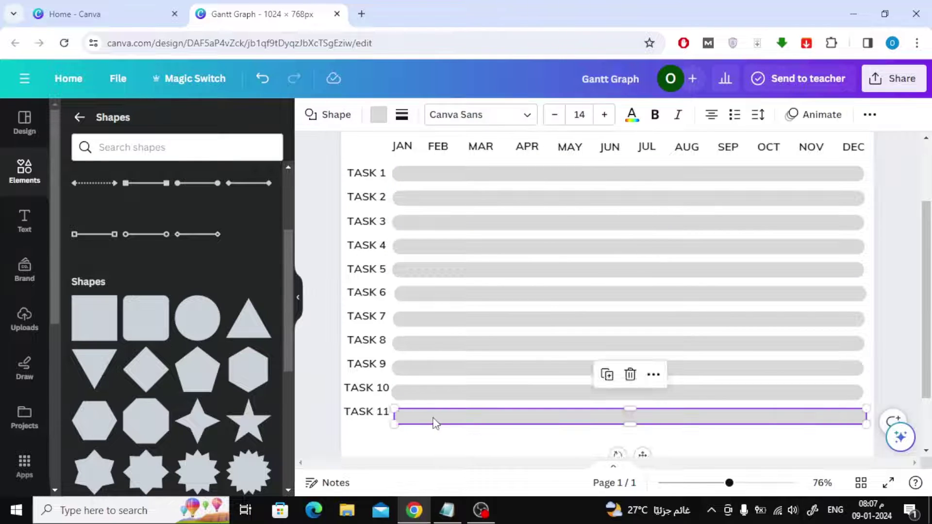
left_click(430, 447)
Duplicate the grey bar beside the title and shorten the copy to a short segment
scroll(857, 324, "up", 2)
scroll(855, 326, "up", 1)
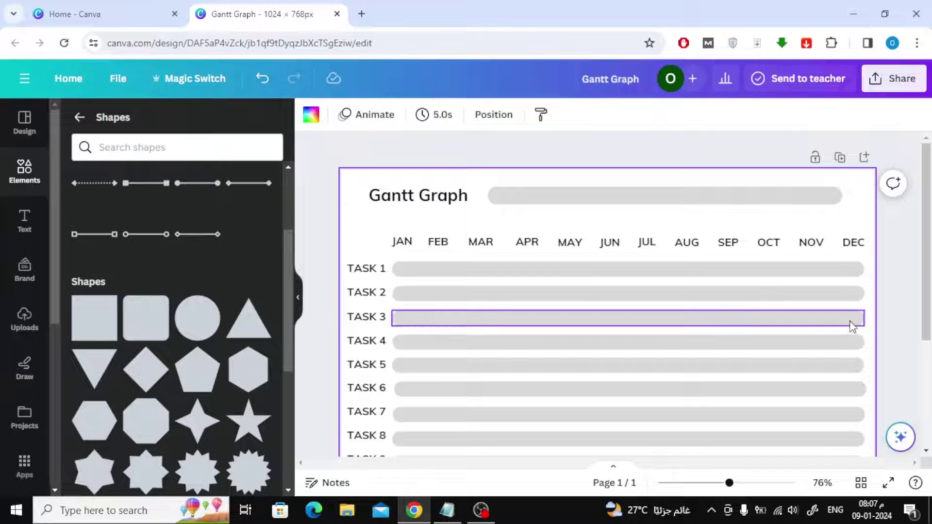
left_click(631, 203)
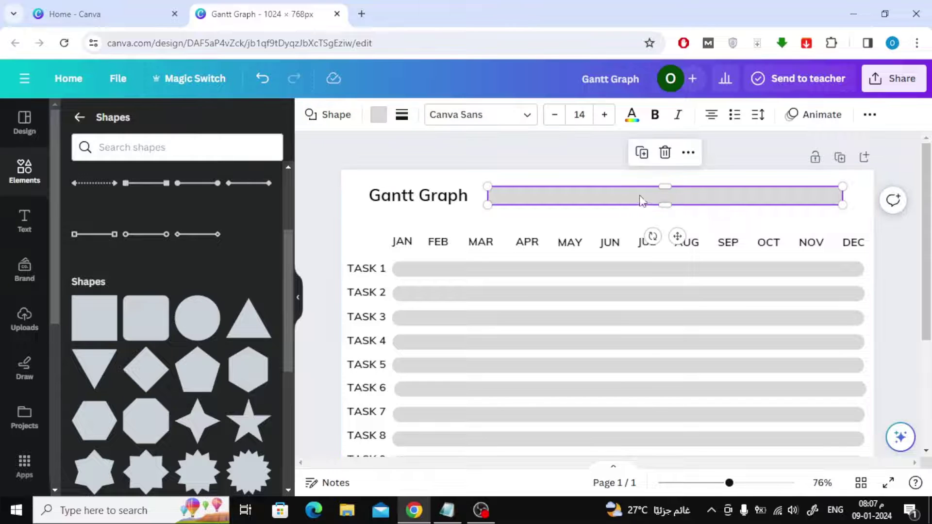
left_click(642, 158)
left_click_drag(851, 204, 578, 205)
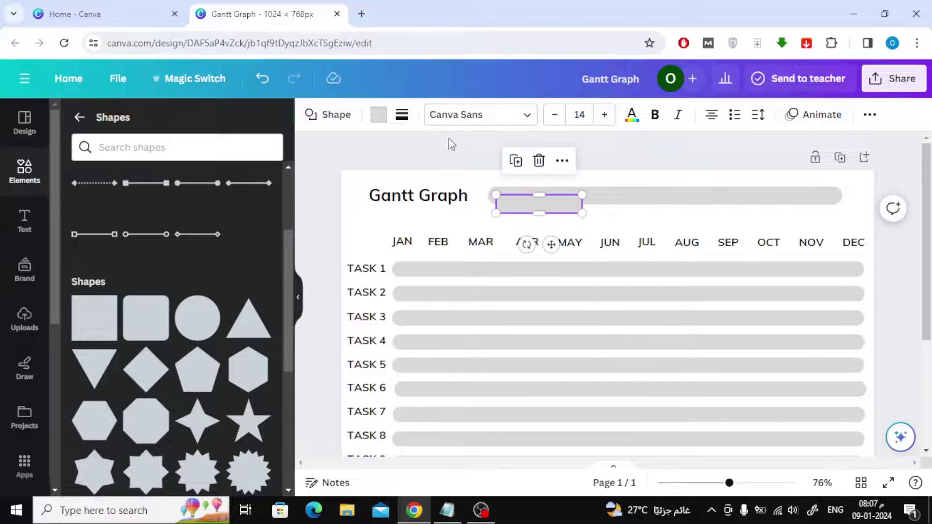
Fill the short bar deep blue and move it onto the TASK 1 row from JAN
left_click(378, 119)
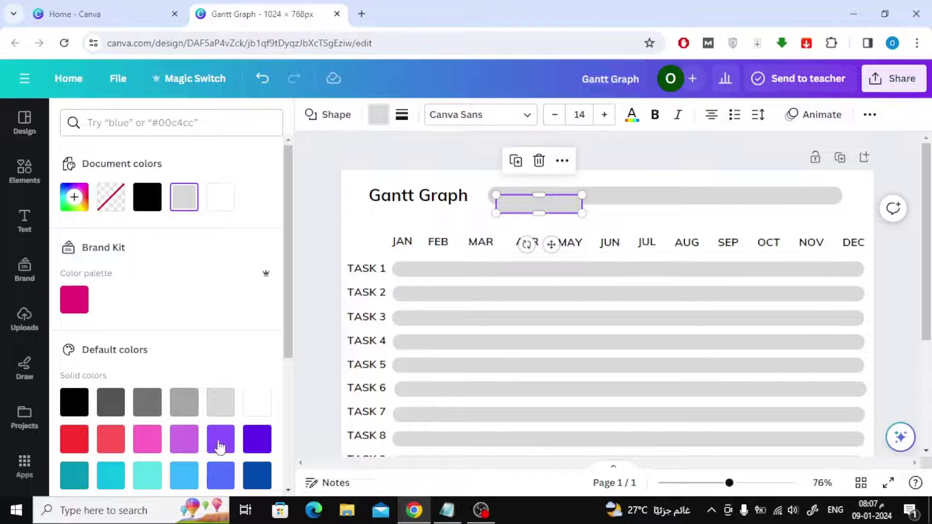
left_click(184, 475)
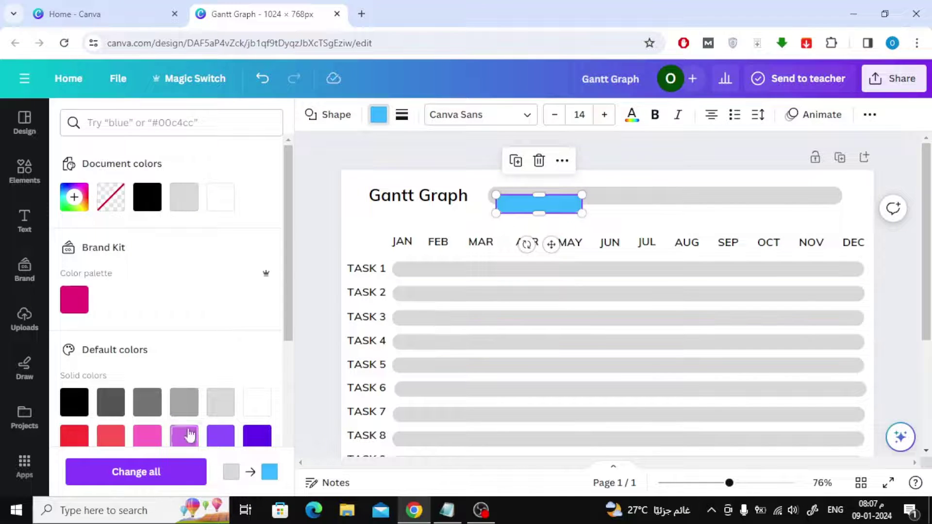
scroll(189, 435, "down", 3)
left_click(220, 343)
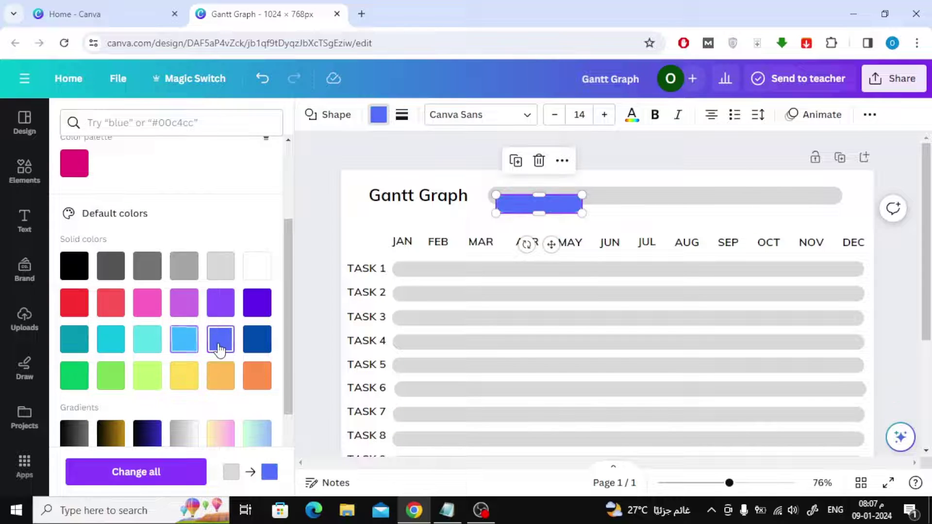
left_click(331, 179)
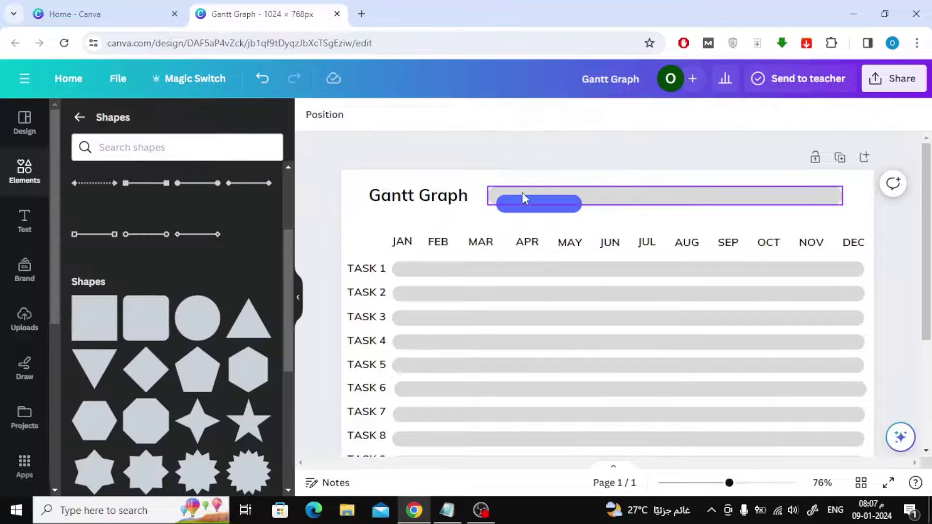
left_click_drag(541, 202, 537, 269)
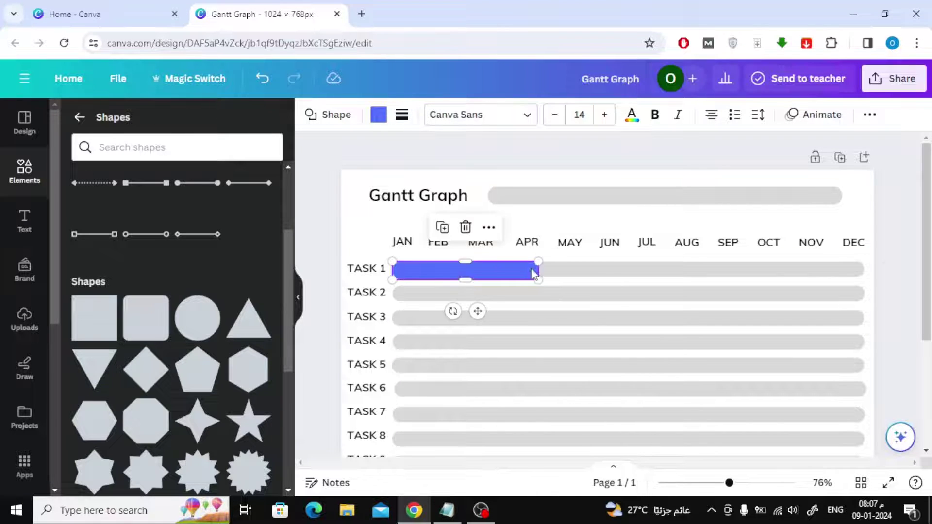
Label the TASK 1 bar '1 Jan/30 APR' in white, size 14, bold text
double_click(465, 275)
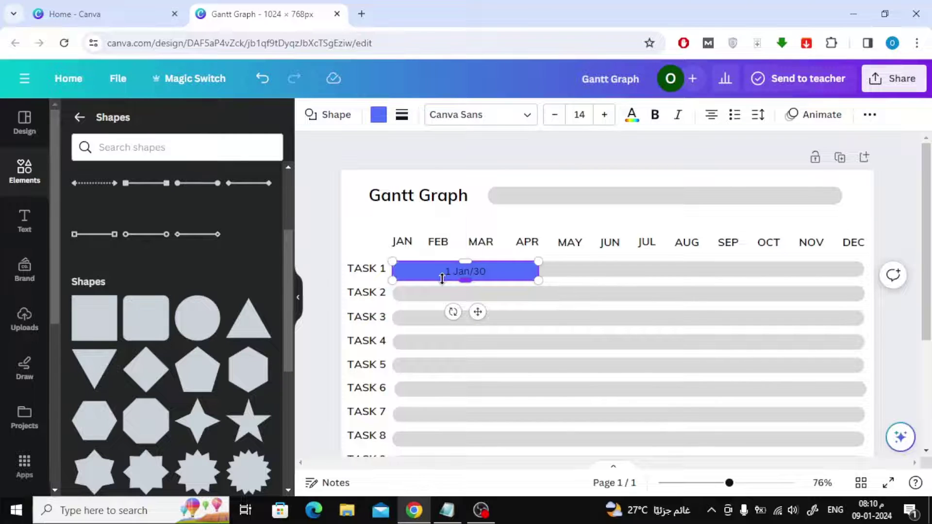
type("APR")
triple_click(448, 273)
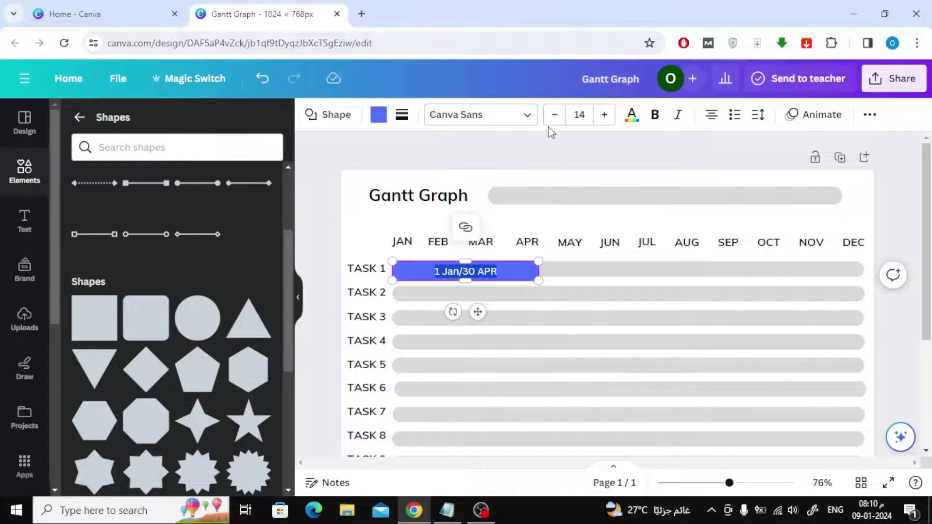
left_click(632, 114)
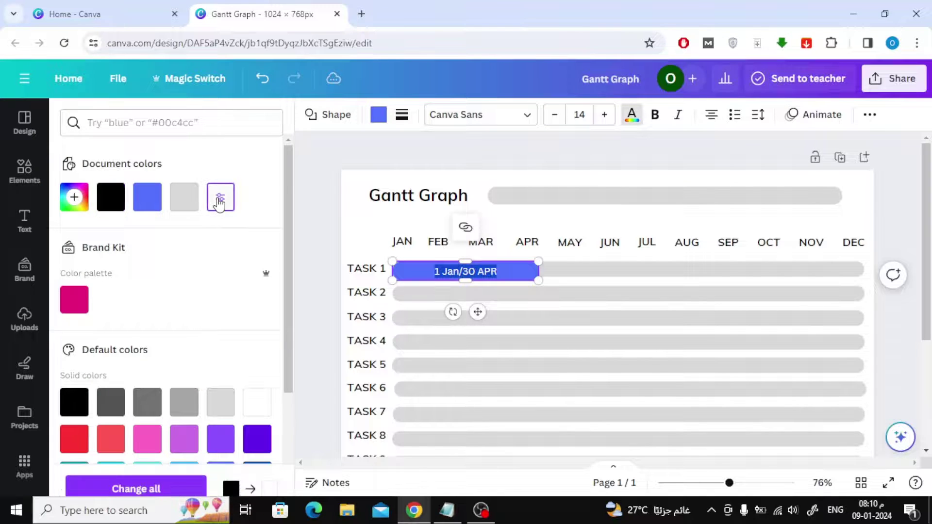
left_click(604, 115)
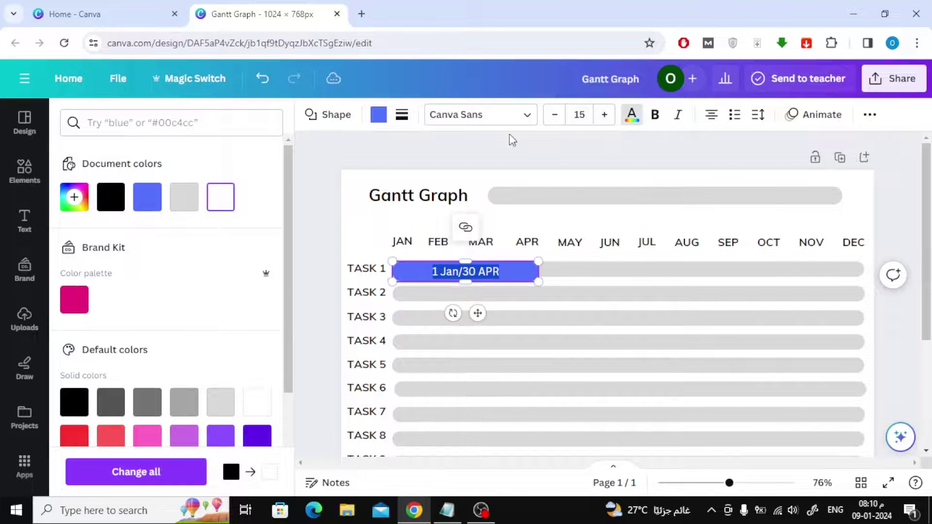
left_click(552, 120)
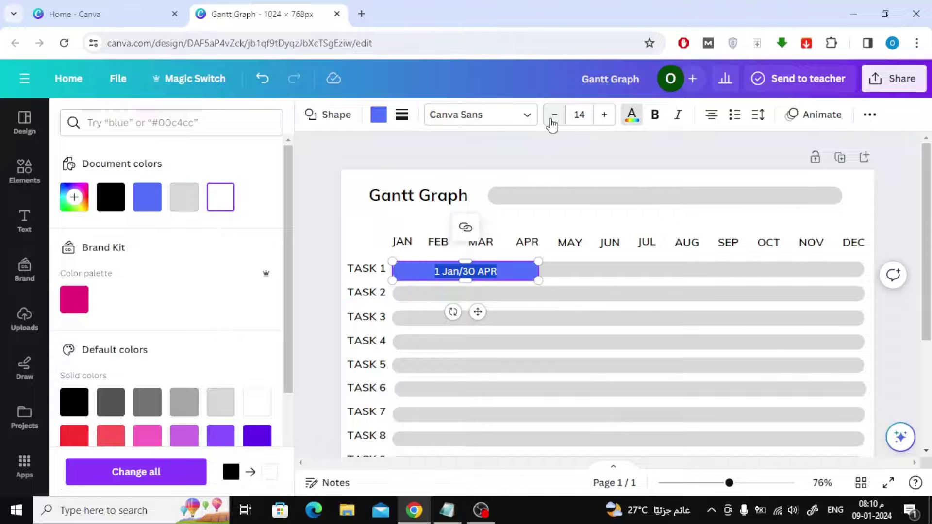
left_click(655, 116)
left_click(534, 154)
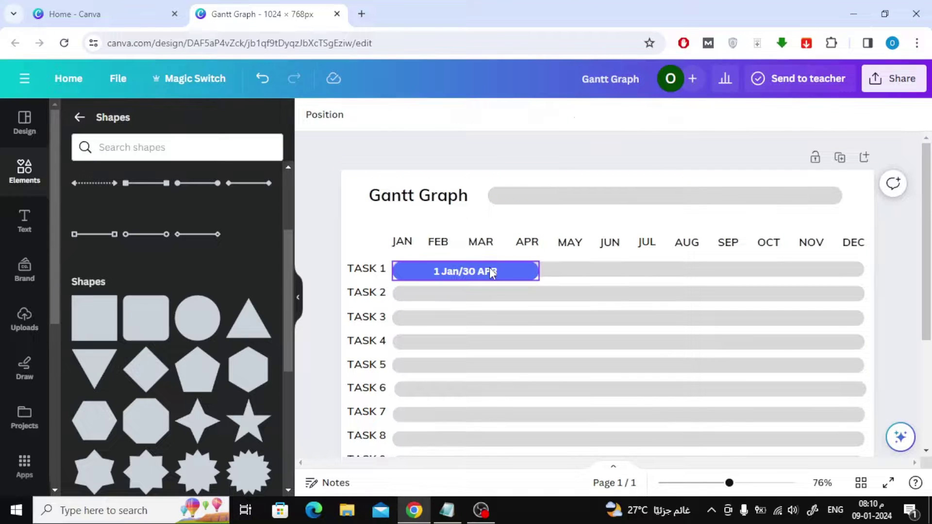
Change the TASK 1 bar's fill to cobalt blue
left_click(533, 266)
left_click(379, 115)
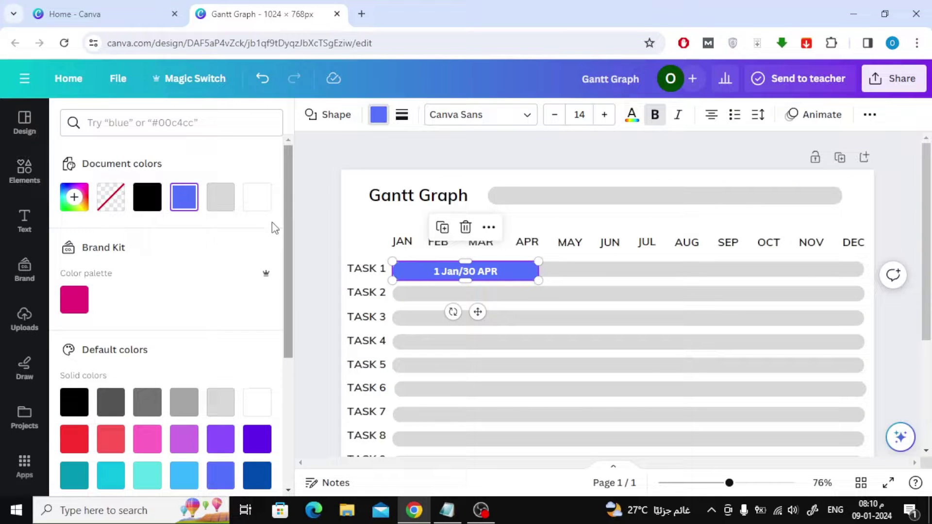
scroll(242, 243, "down", 3)
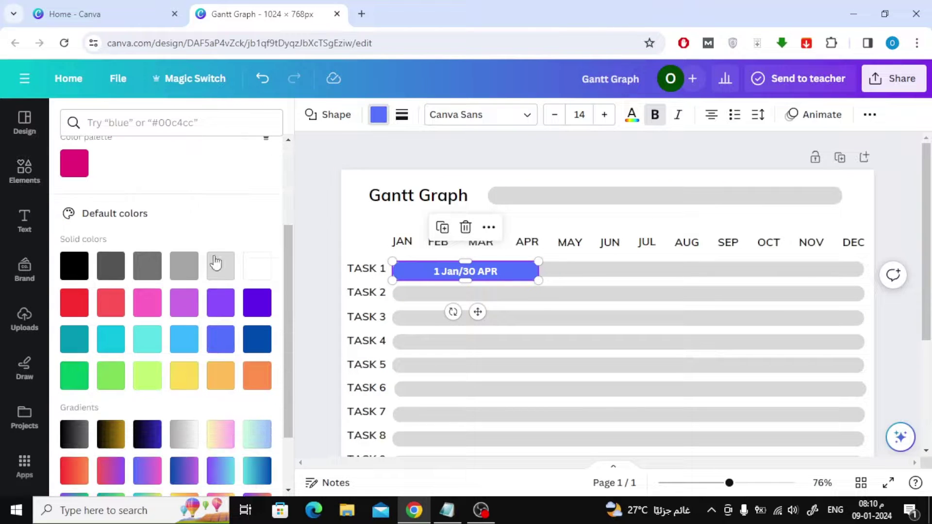
left_click(256, 339)
left_click(311, 228)
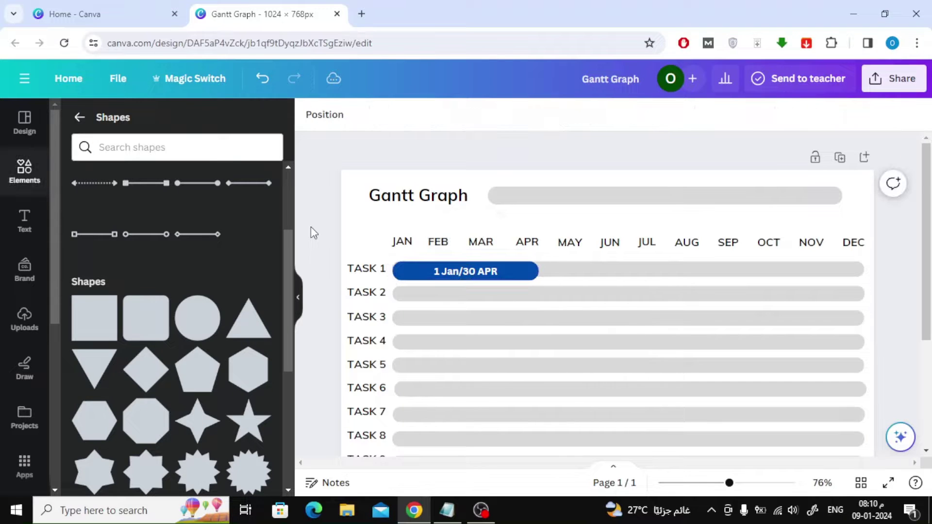
Duplicate the TASK 1 bar onto the TASK 2 row and make it start later
left_click(516, 274)
left_click(442, 225)
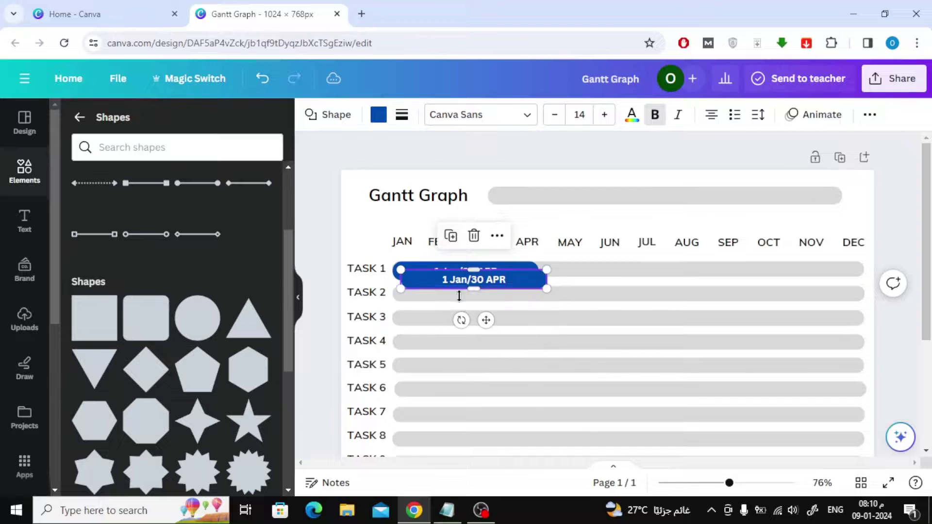
left_click_drag(486, 321, 504, 335)
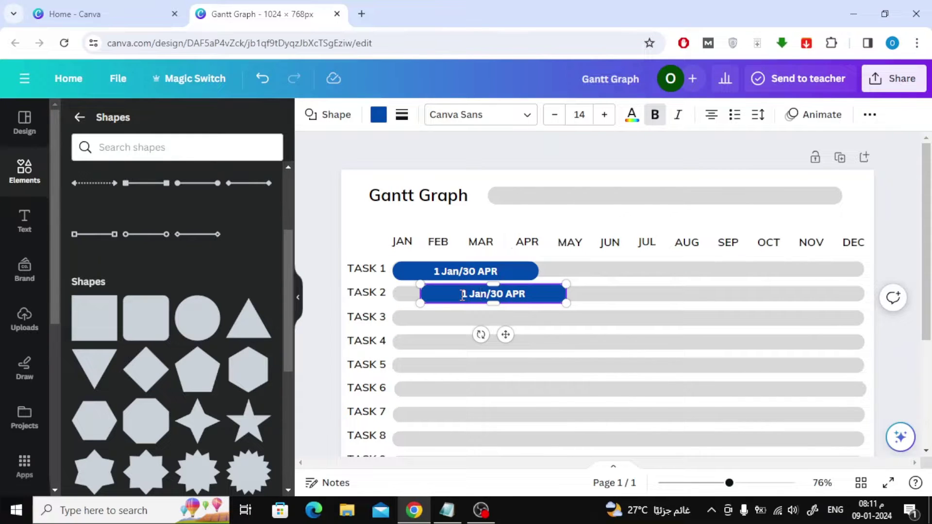
left_click_drag(421, 294, 502, 294)
Relabel the TASK 2 bar '29 FEB / 15 MAY', extend it slightly, and duplicate it for TASK 3
key("BackSpace")
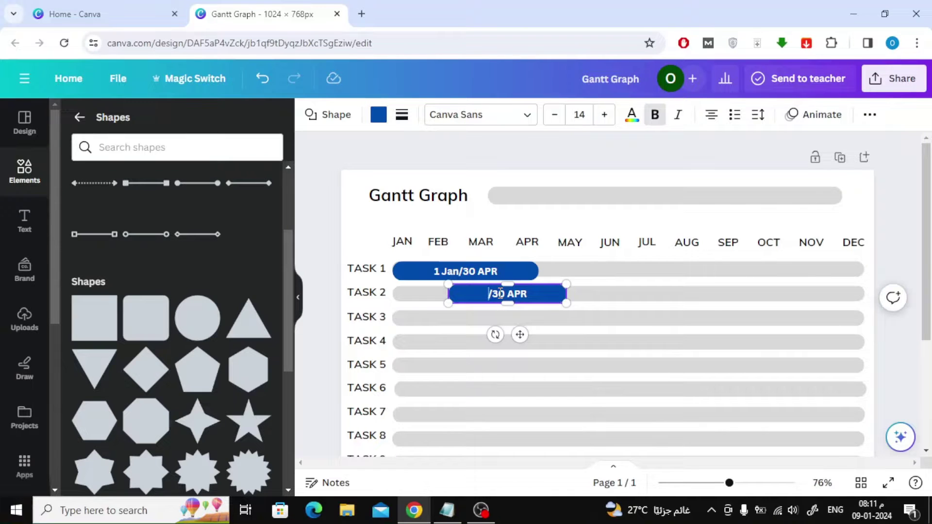
type("29FEB")
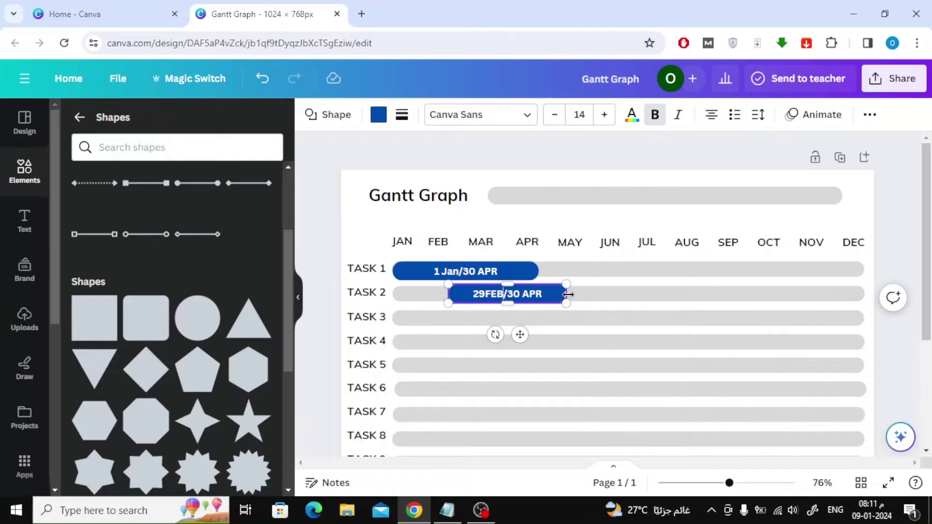
left_click_drag(566, 294, 545, 294)
type("15")
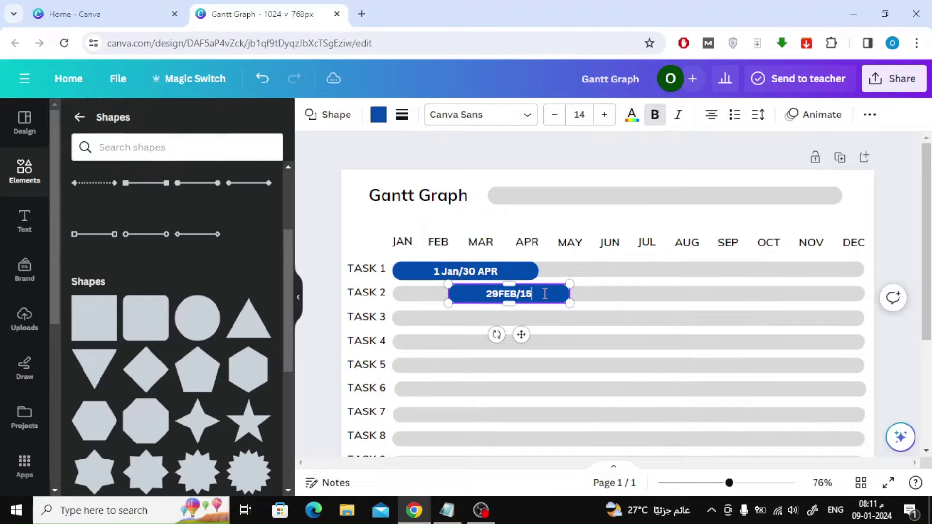
type(" MAY")
key("Left")
key("Left")
key("Left")
key("Left")
key("Left")
key("Left")
key("Left")
key("Left")
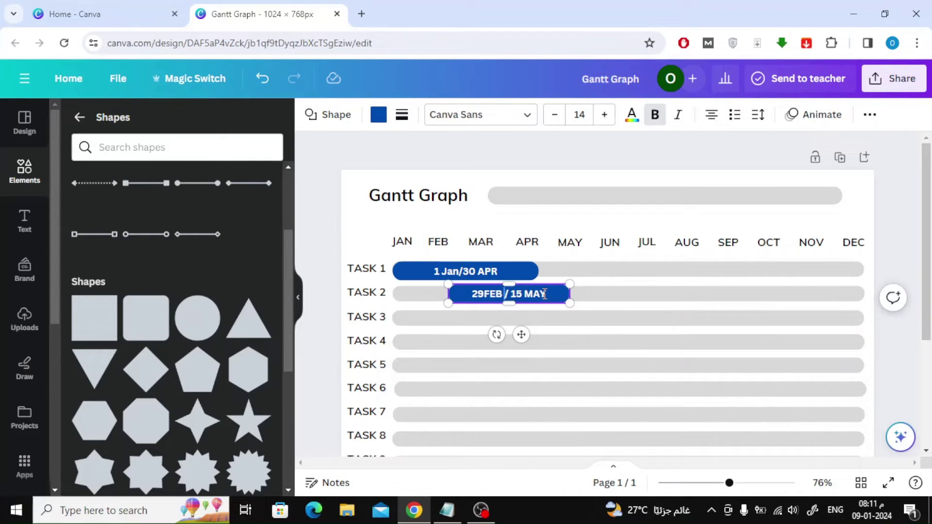
scroll(868, 224, "down", 1)
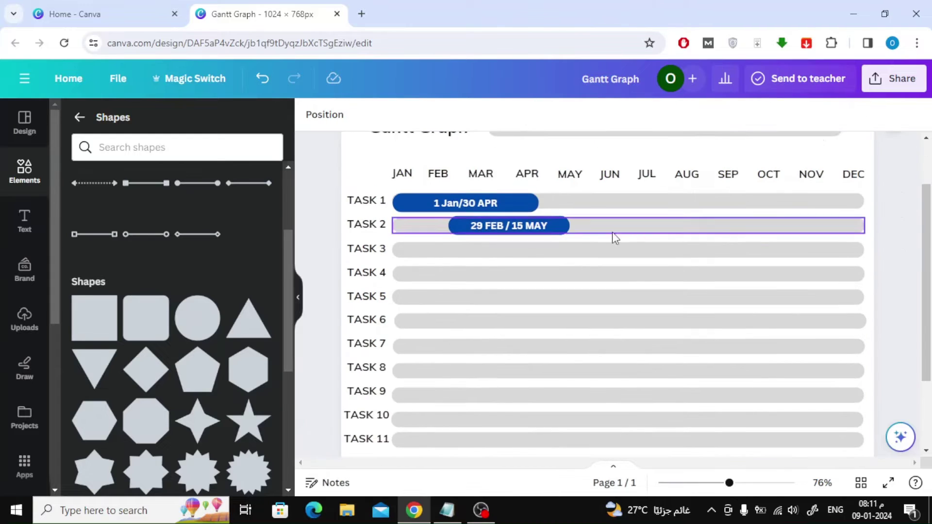
left_click(480, 187)
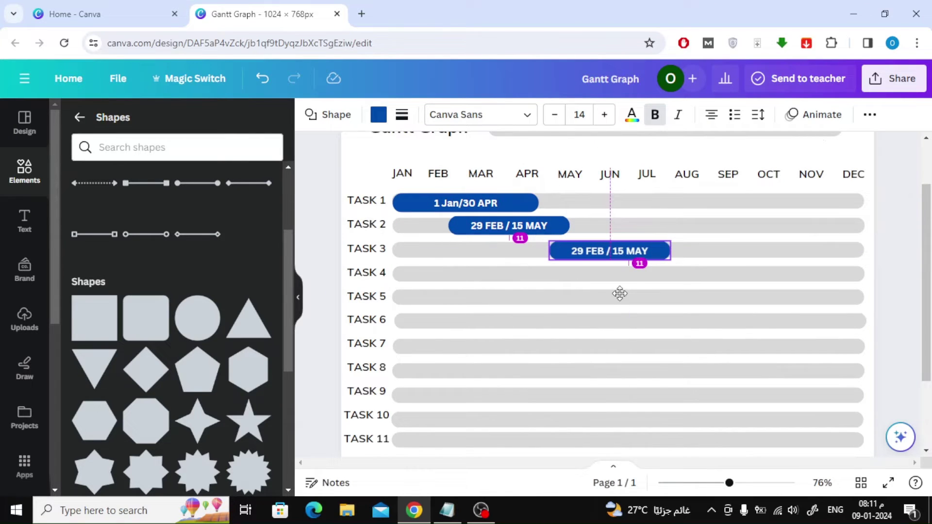